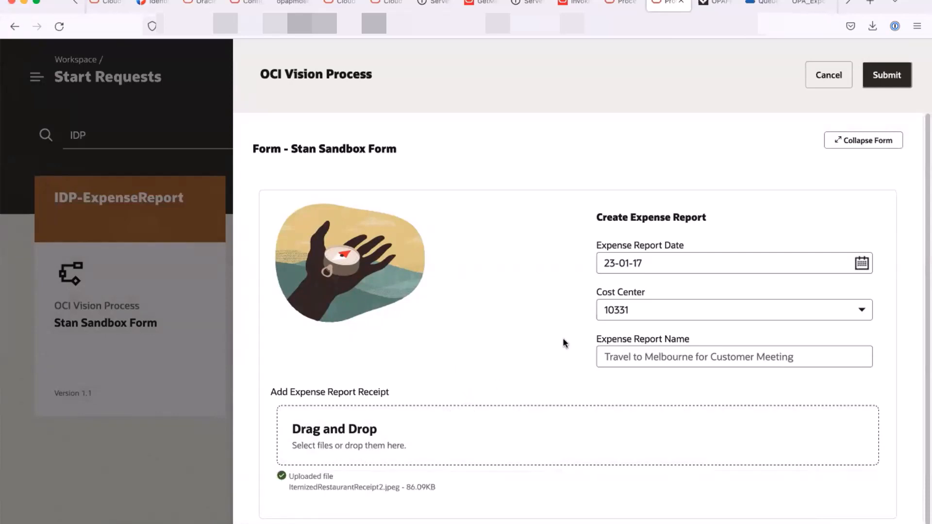
- Submit the expense report request with receipt ItemizedRestaurantReceipt2.jpeg, then open the navigation menu
left_click(887, 75)
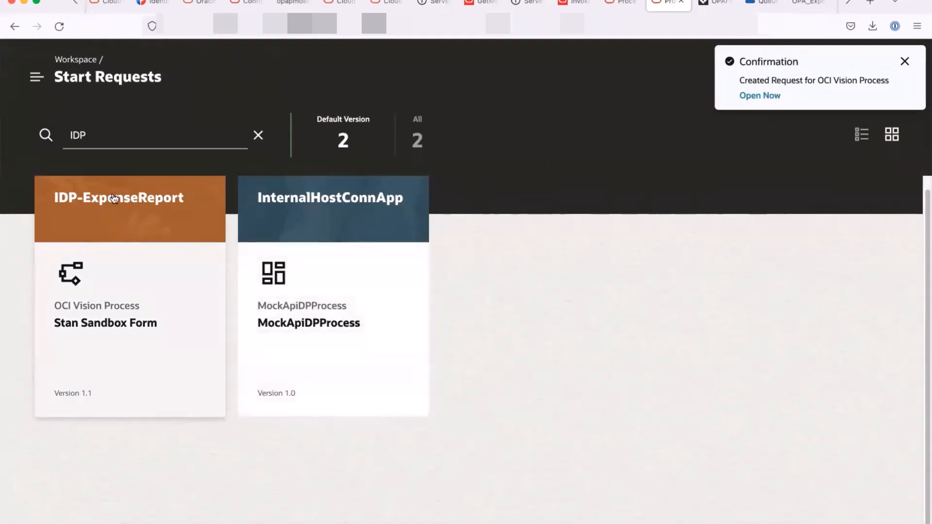
left_click(35, 78)
- Open the Approve Expense Report task from the Workspace Team Tasks list
left_click(63, 158)
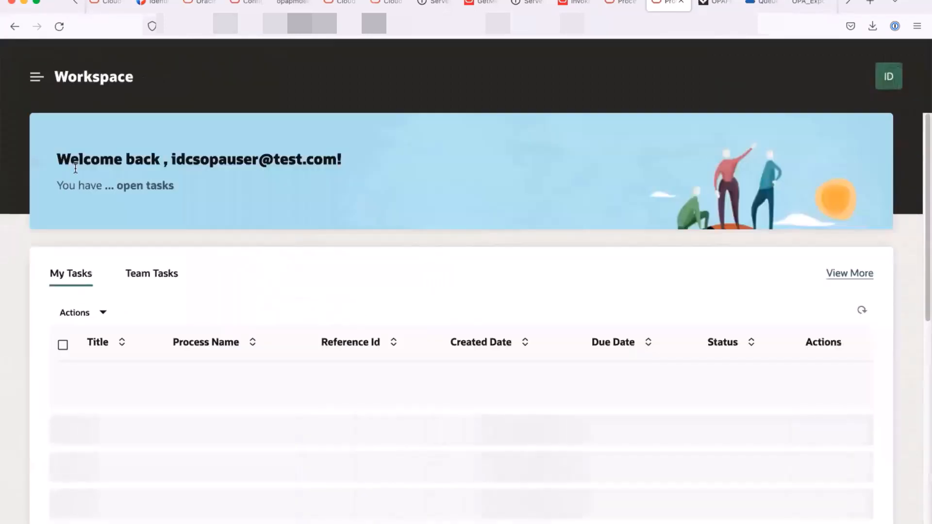
left_click(147, 281)
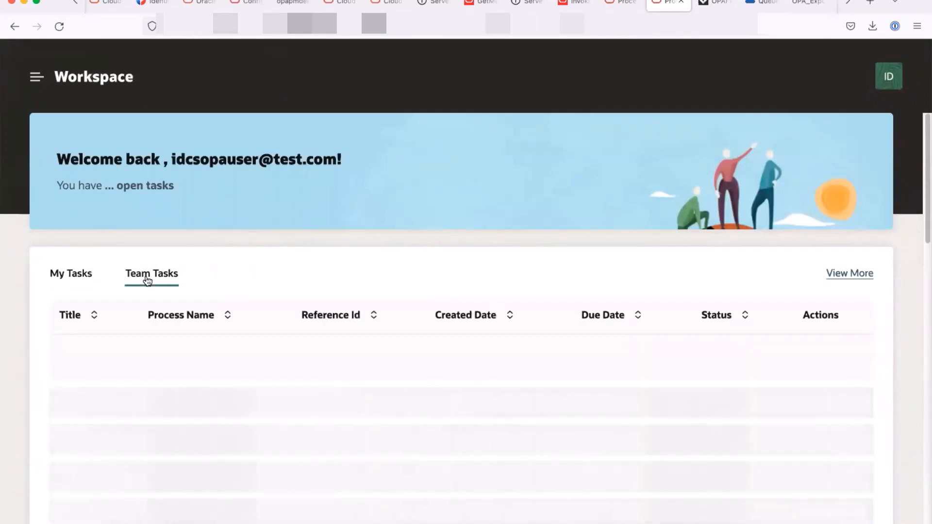
left_click(251, 346)
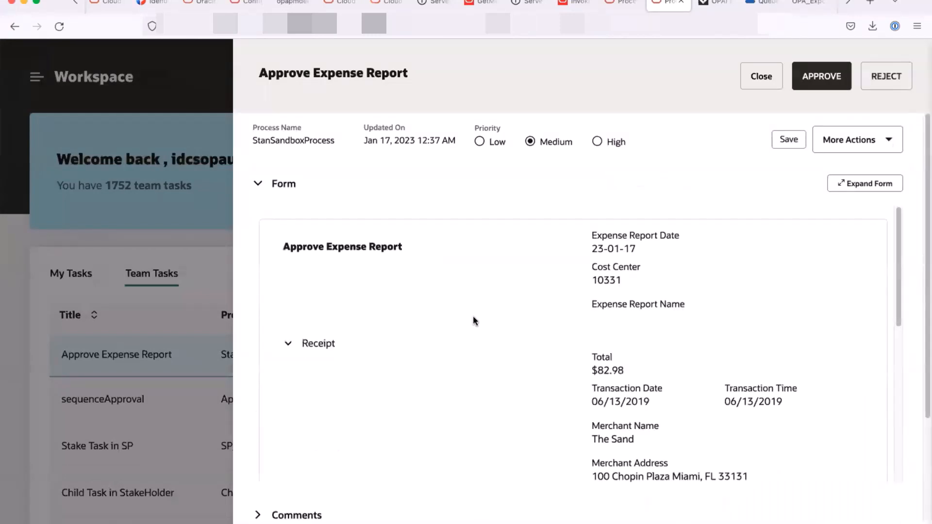
- Review the attached receipt, approve the task, and return to the OCI Vision Process diagram
scroll(474, 321, "down", 5)
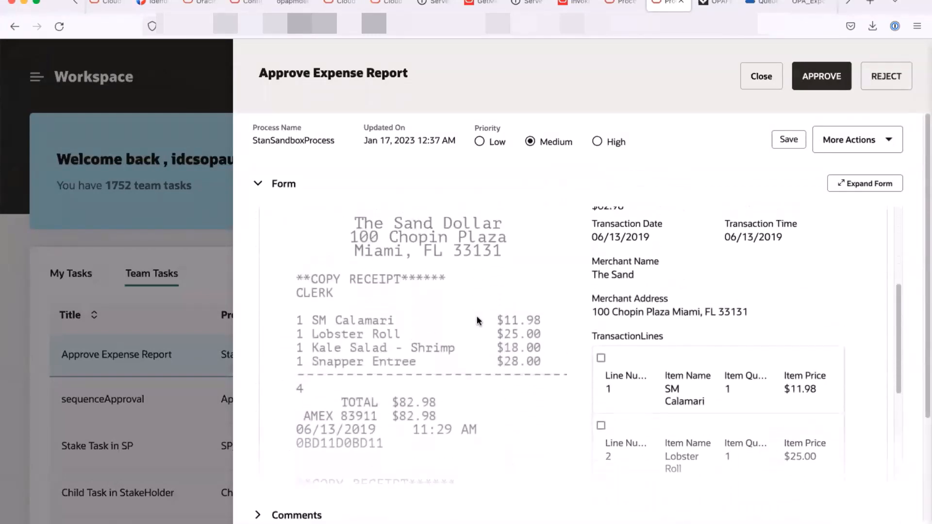
scroll(478, 320, "up", 1)
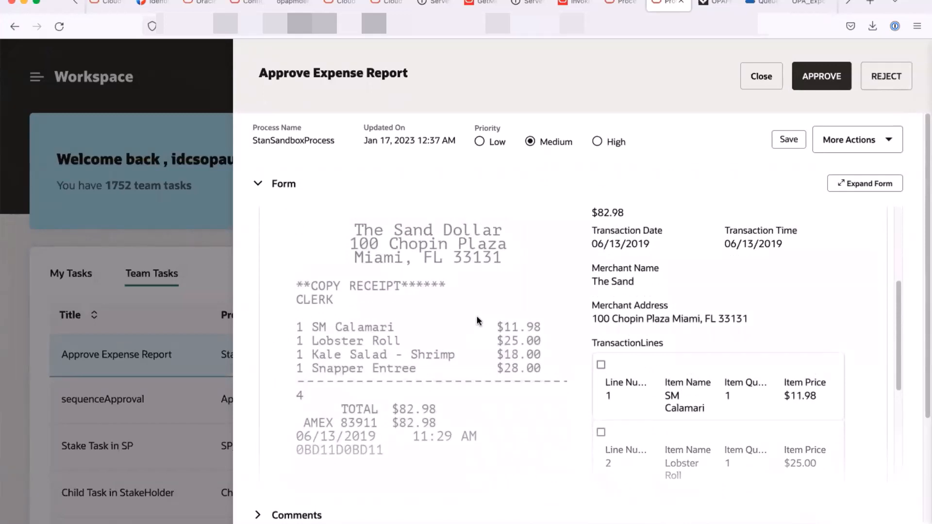
scroll(478, 320, "down", 3)
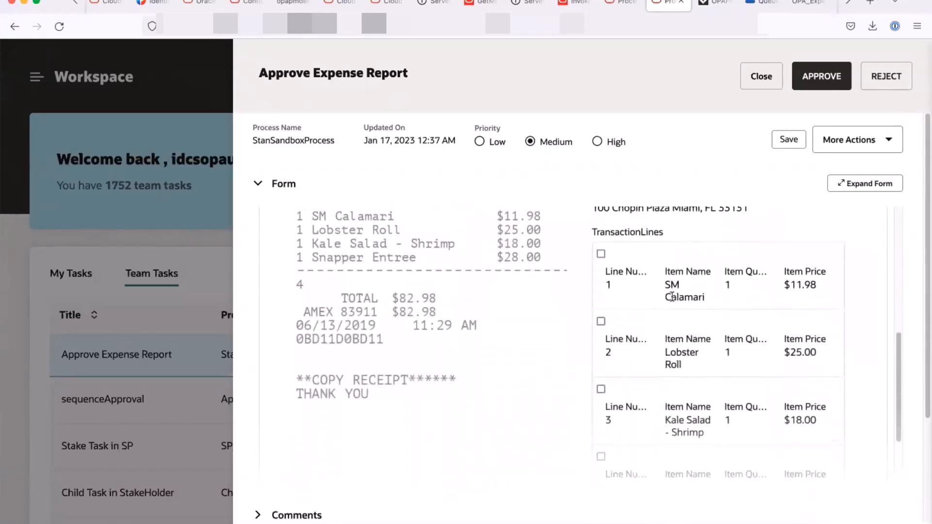
scroll(474, 319, "up", 3)
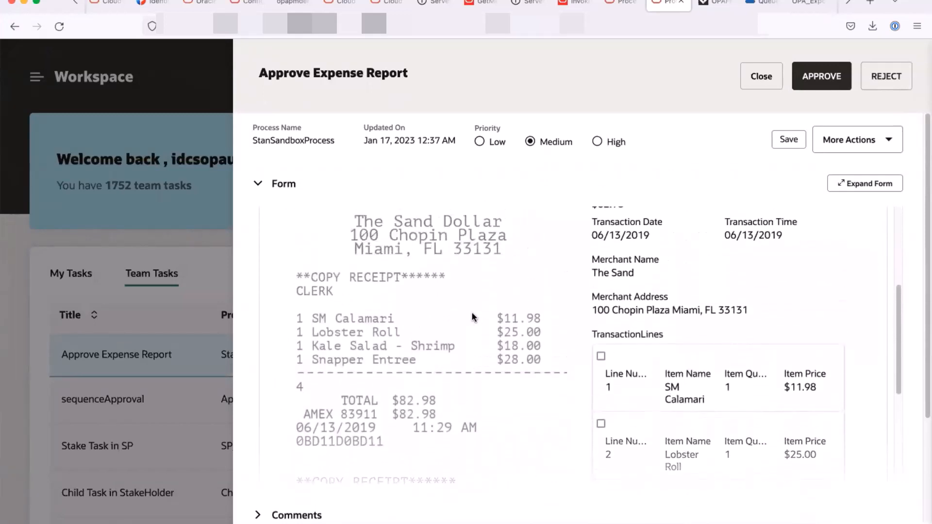
scroll(651, 347, "down", 5)
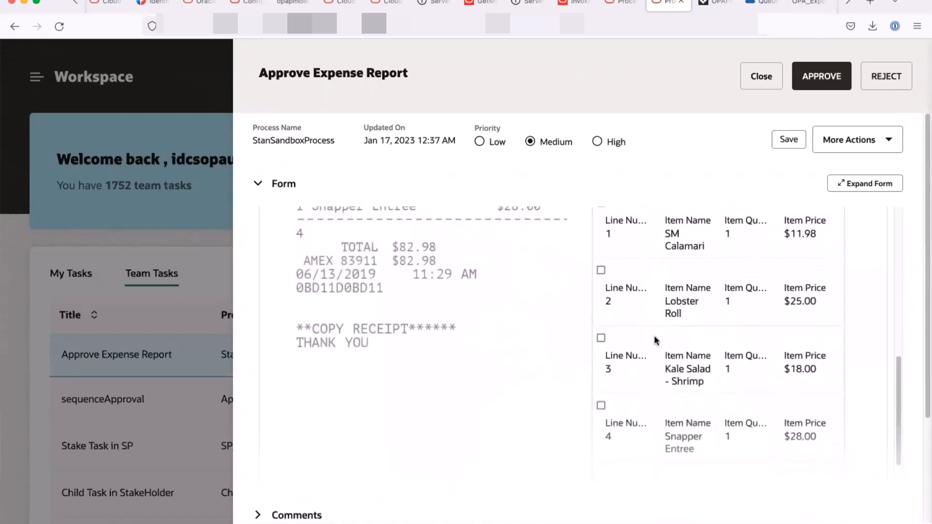
scroll(655, 342, "up", 4)
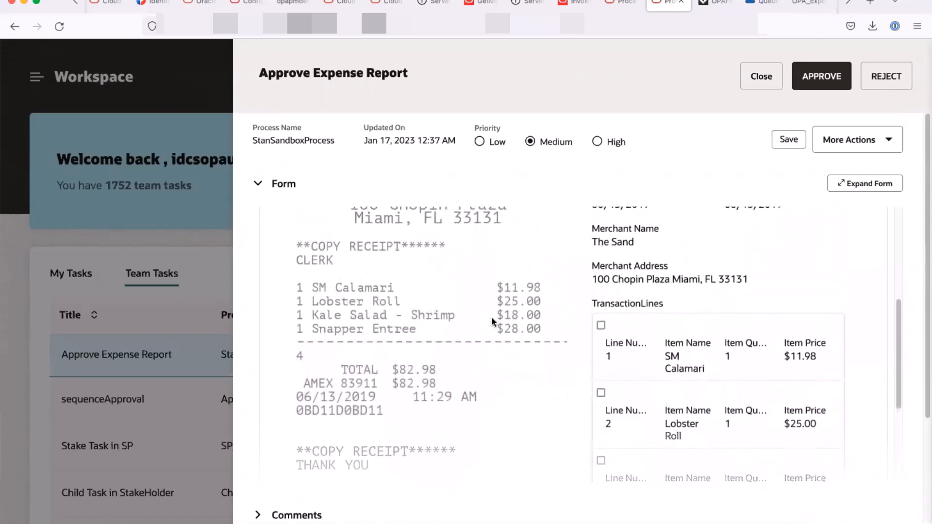
scroll(493, 321, "up", 1)
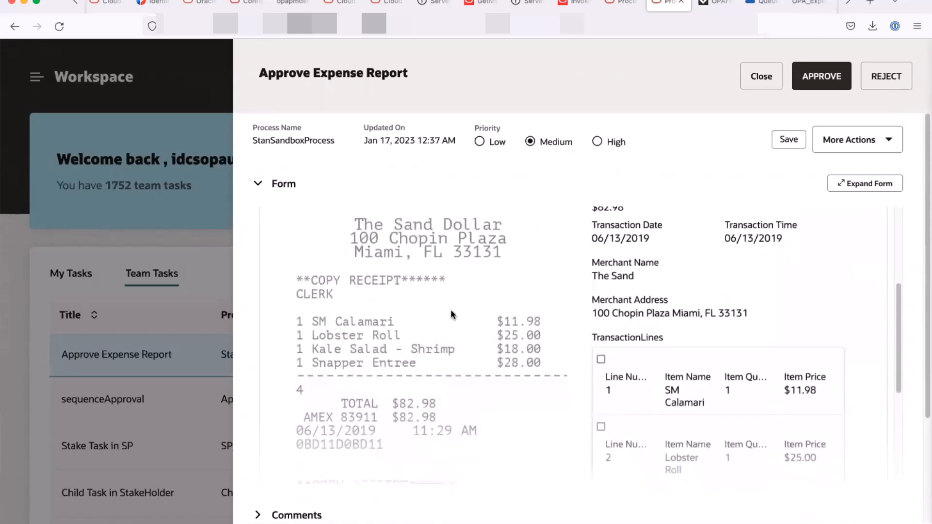
scroll(451, 315, "down", 1)
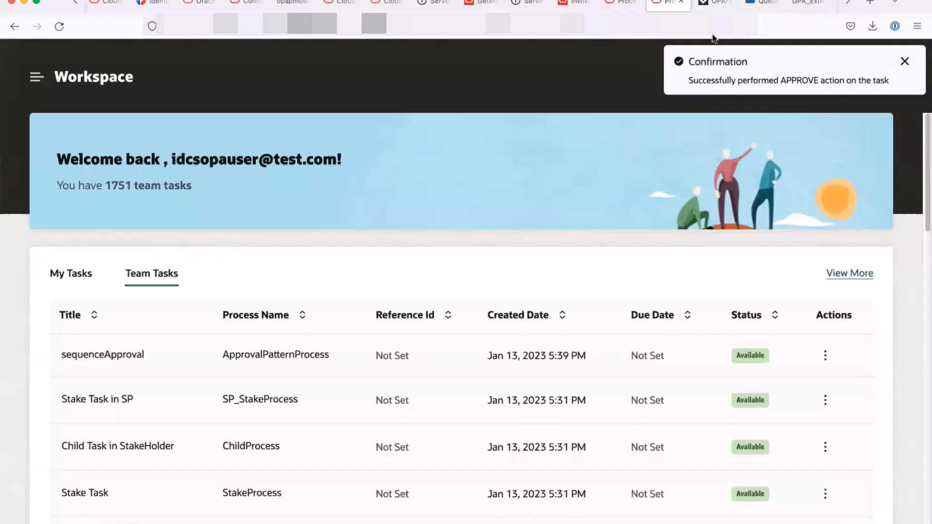
left_click(622, 4)
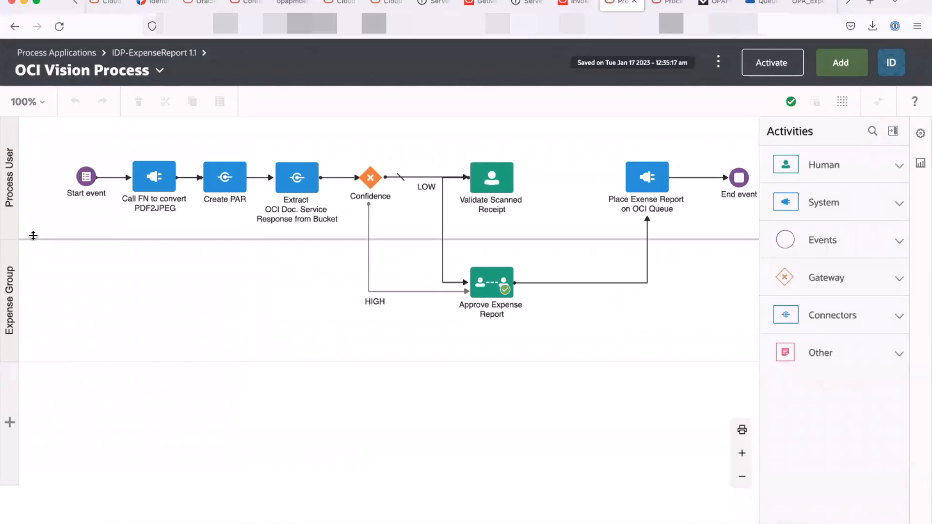
- Open the Start event's Initiate Expense Report form via Open UI
left_click(90, 181)
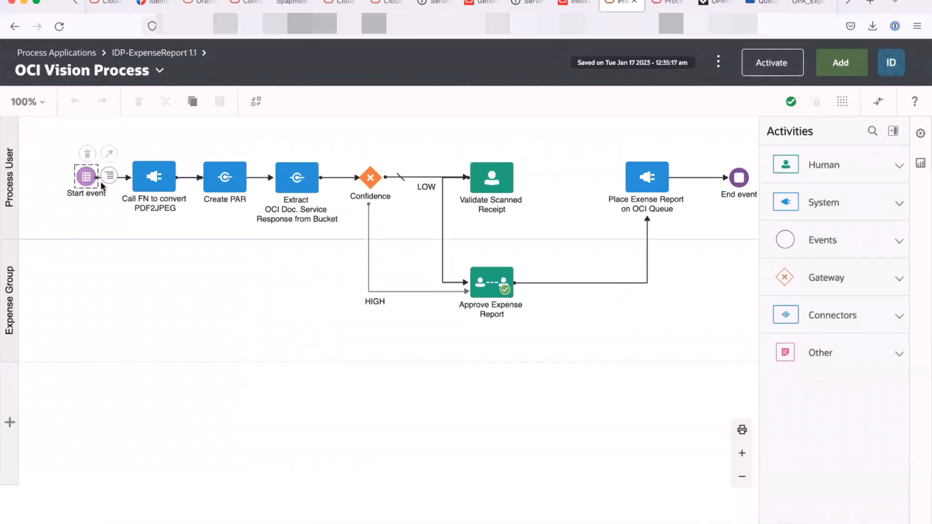
right_click(101, 183)
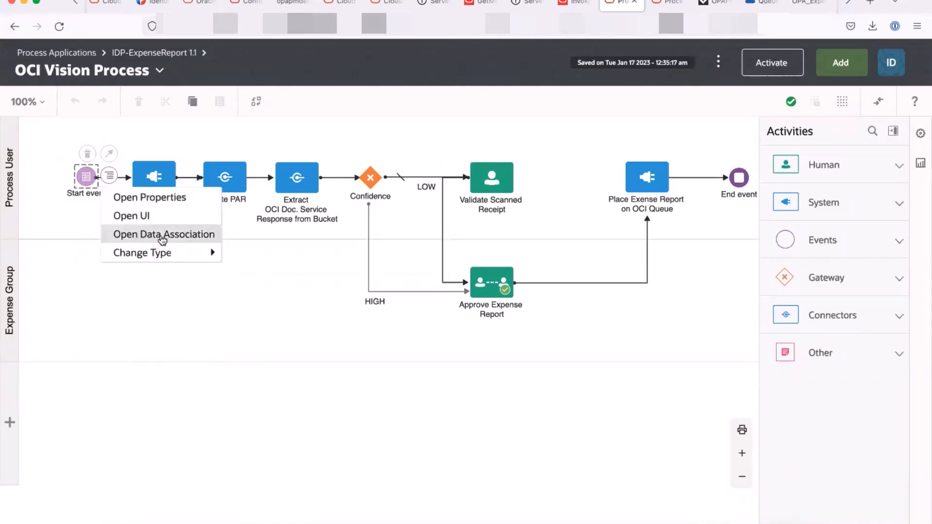
left_click(158, 215)
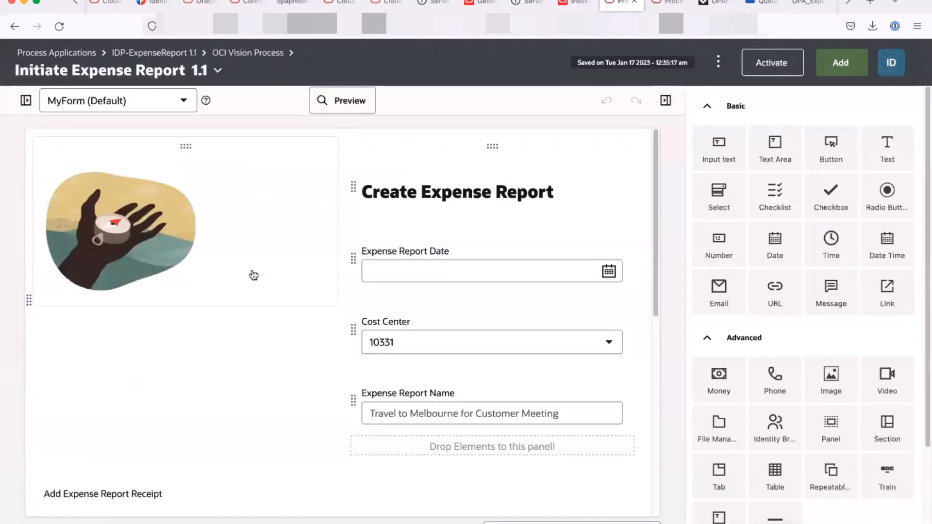
- Show properties of the receipt upload's DocumentUnderstandingService File Manager container
scroll(158, 392, "down", 5)
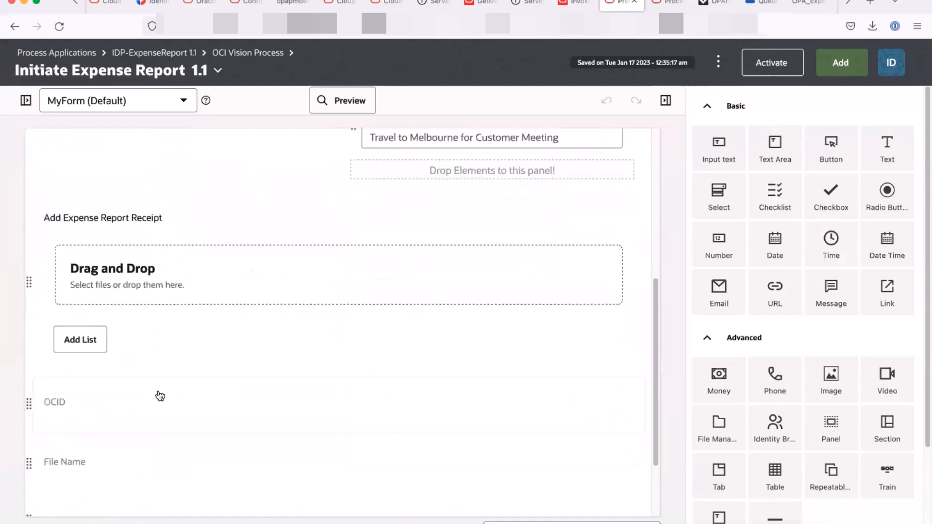
left_click(94, 234)
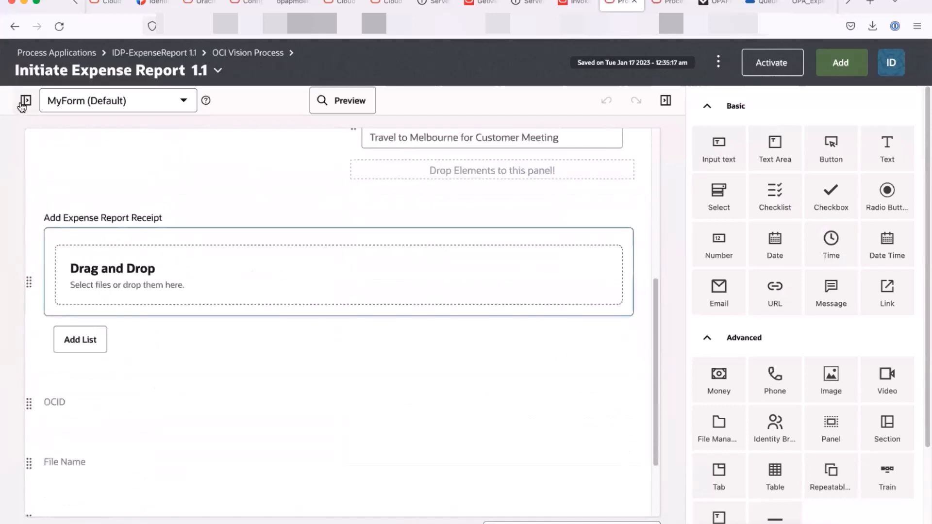
left_click(24, 101)
left_click(43, 149)
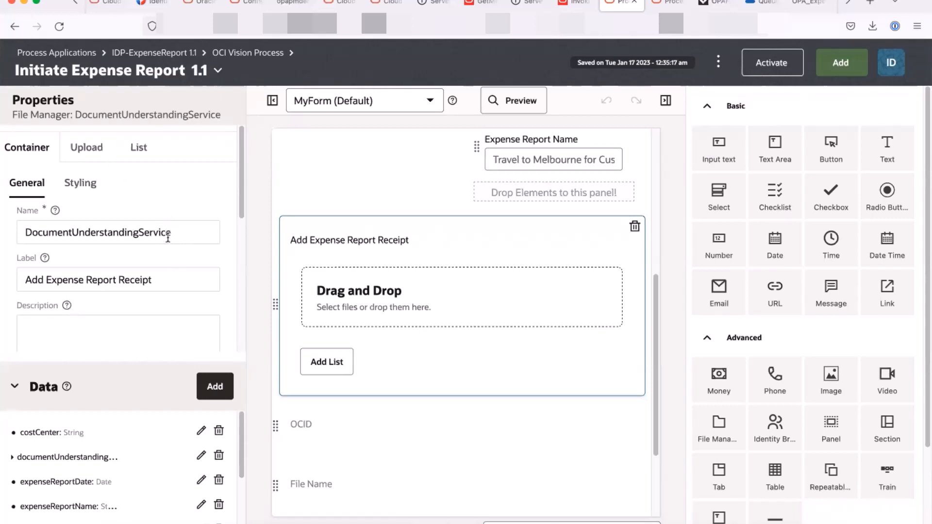
- Inspect the upload's postprocessorJobs binding request body: base64String as INLINE_DOCUMENT, processorType GENERAL
left_click(98, 154)
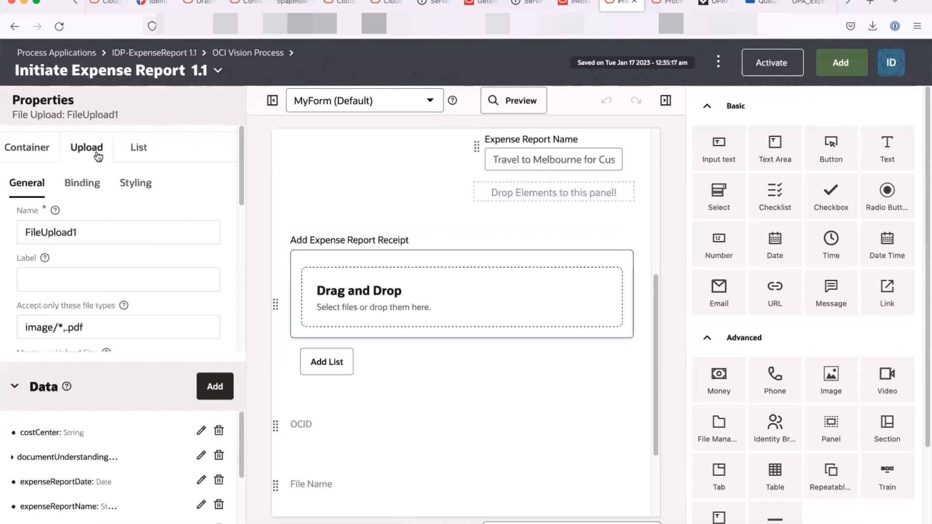
left_click(86, 183)
scroll(143, 239, "down", 5)
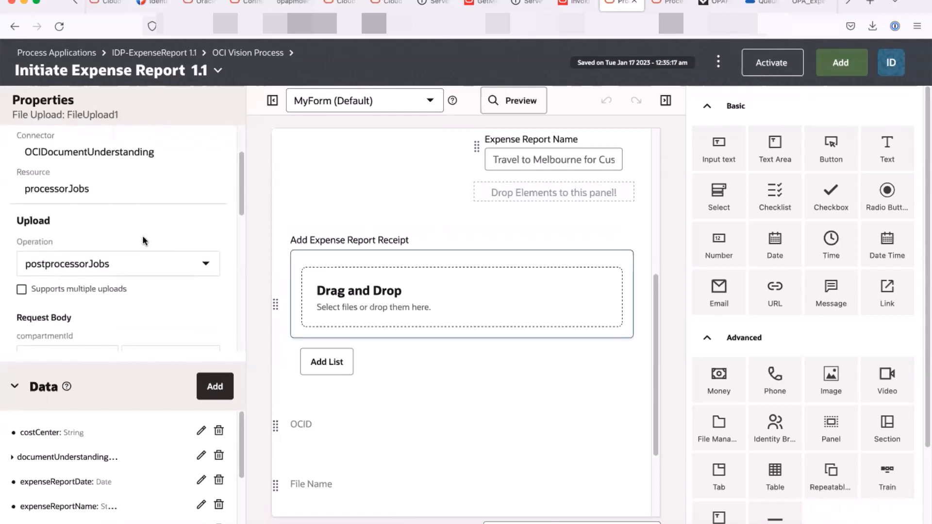
left_click(14, 387)
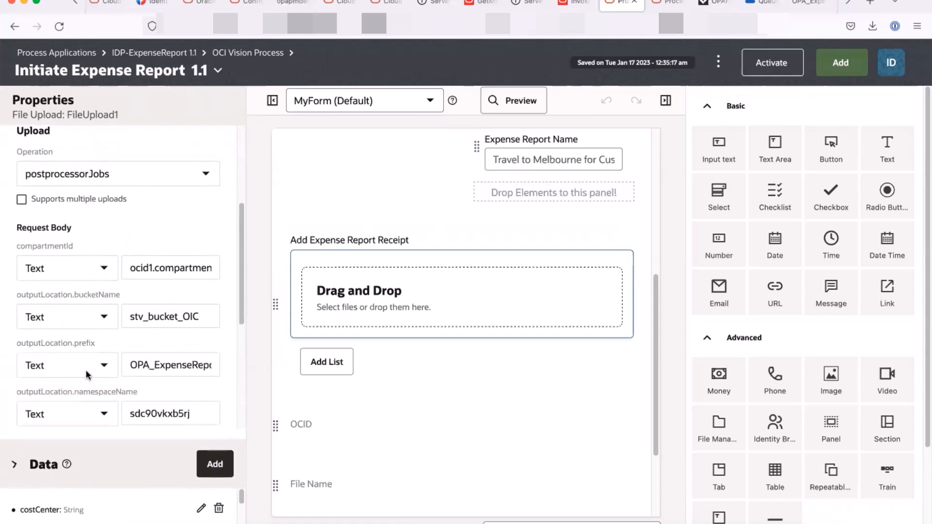
scroll(156, 364, "down", 1)
scroll(156, 365, "down", 2)
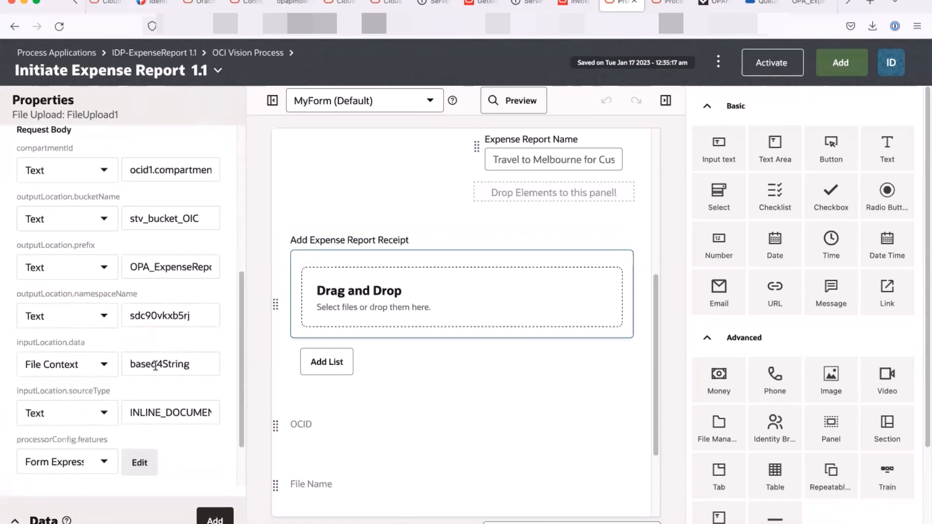
scroll(161, 367, "up", 1)
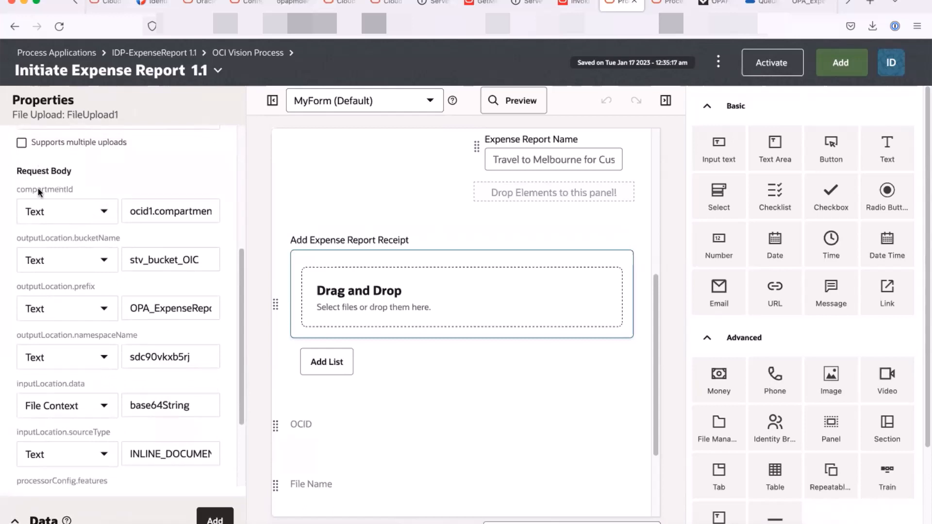
scroll(53, 213, "down", 1)
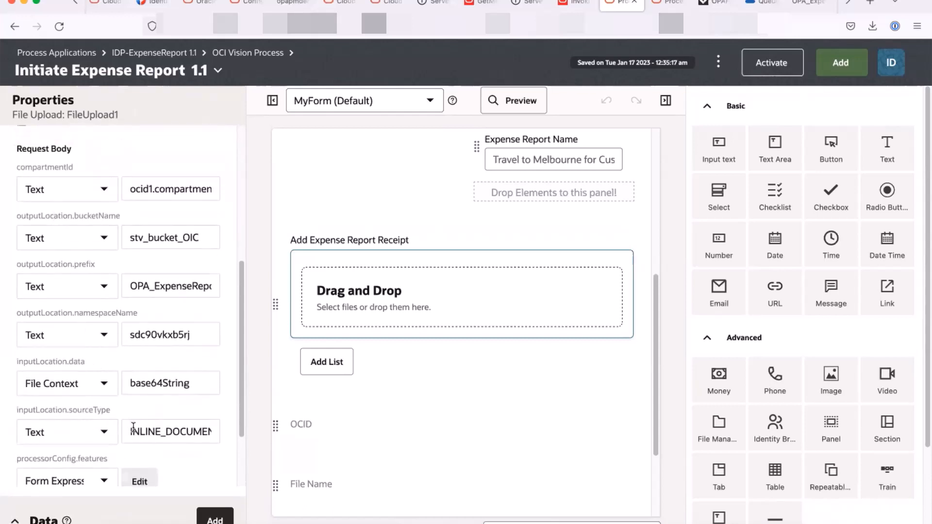
scroll(192, 431, "down", 1)
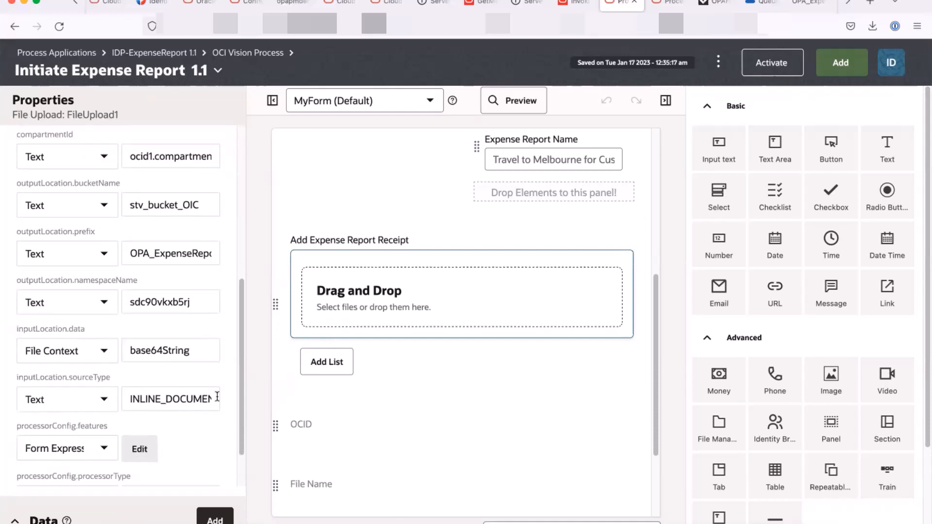
scroll(161, 420, "down", 1)
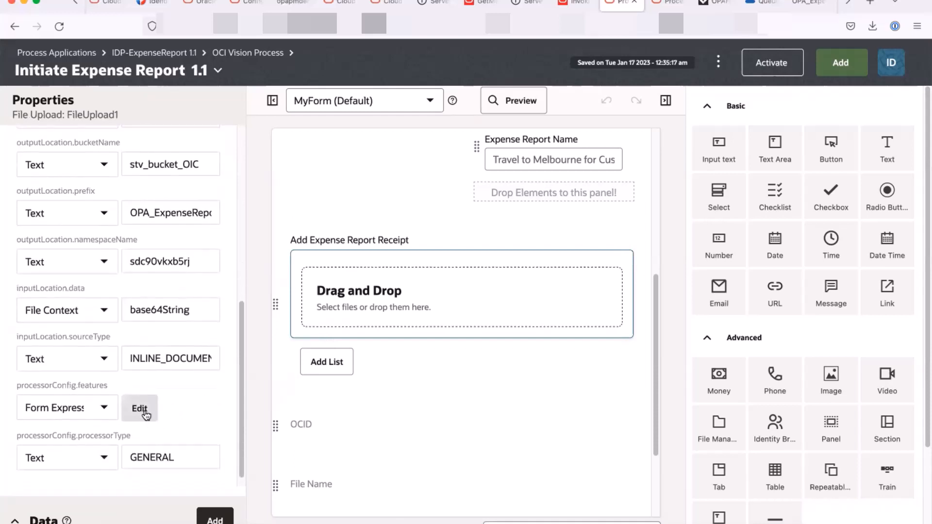
- Inspect the processorConfig.features expression (TEXT_EXTRACTION, KEY_VALUE_EXTRACTION), then return to the OCI Vision Process
left_click(143, 412)
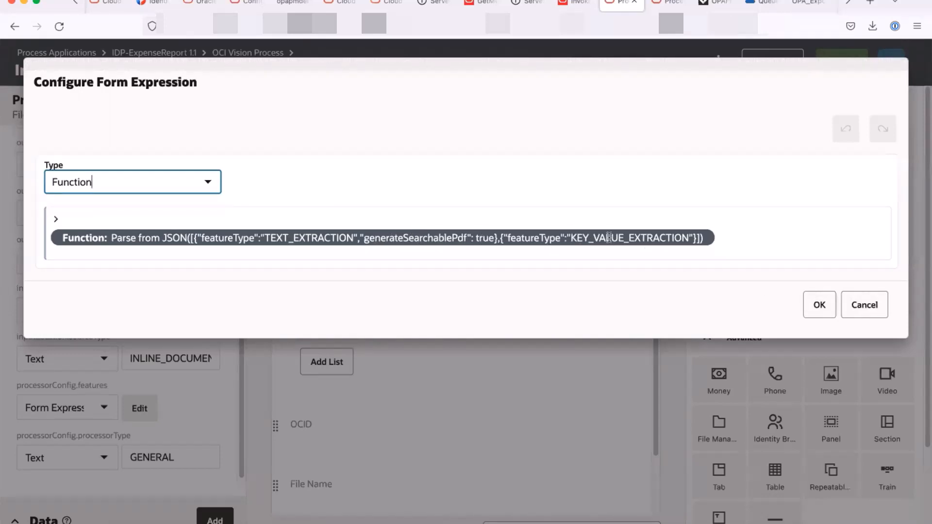
left_click(858, 304)
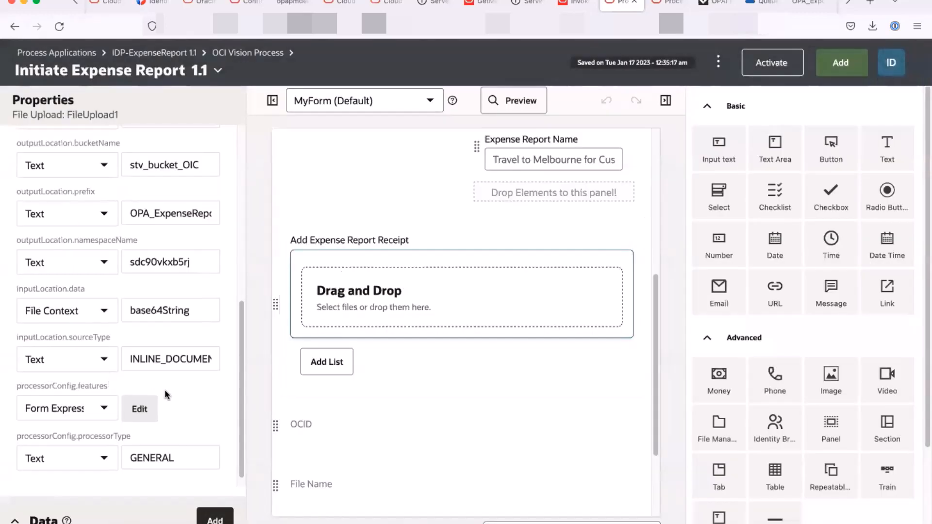
scroll(165, 394, "up", 3)
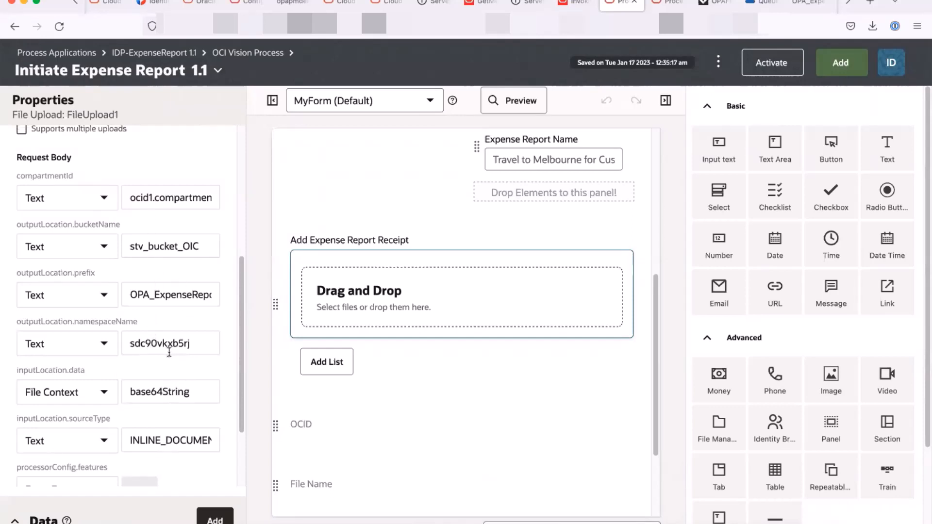
scroll(168, 357, "up", 5)
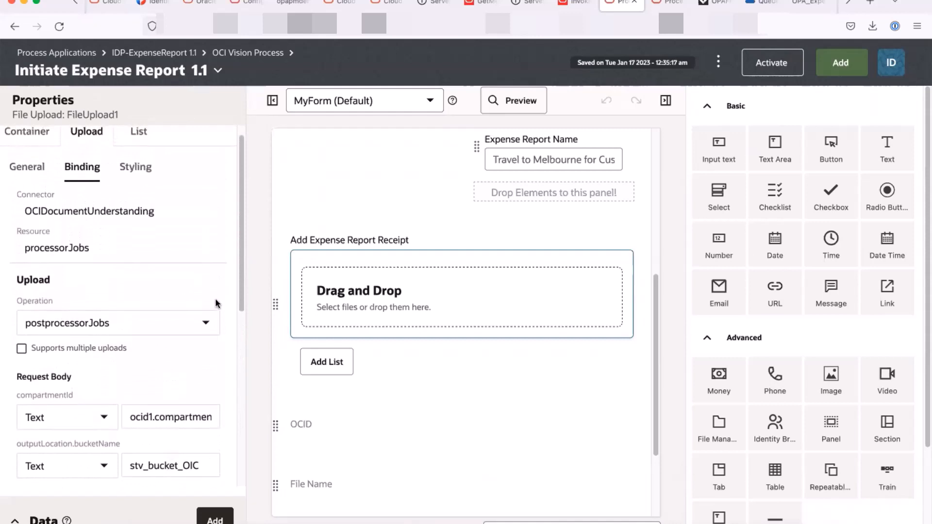
left_click(247, 53)
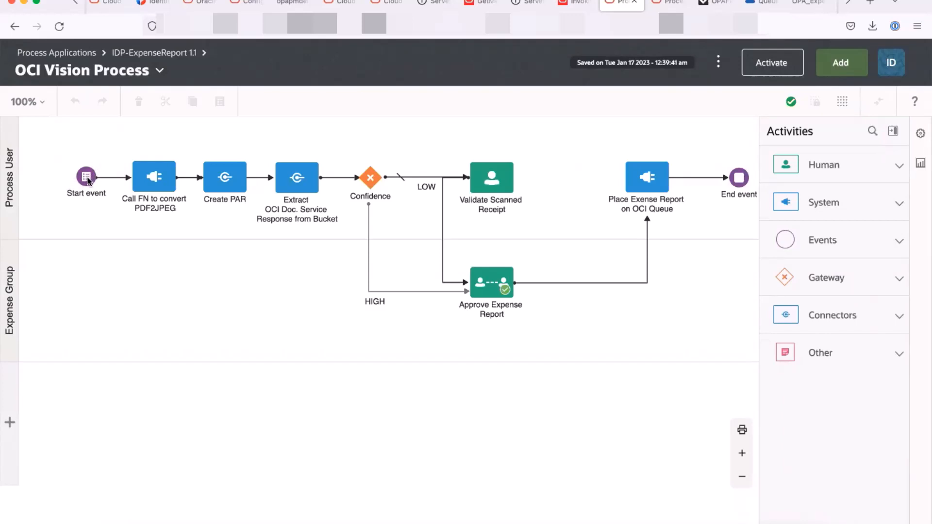
- Show the Call FN to convert PDF2JPEG activity's properties, which use OCIFunctions pdf2JPEGConvert
left_click(160, 182)
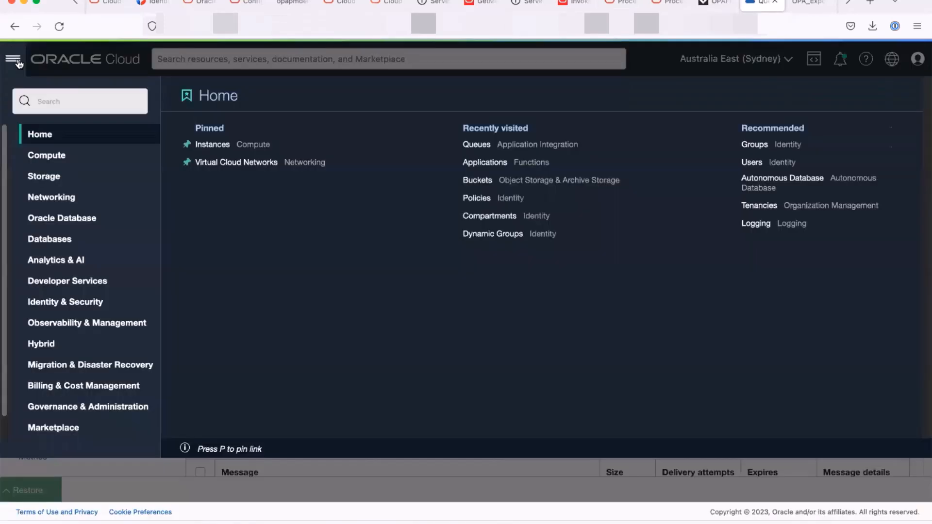
- In the Oracle Cloud console, list the stv_FN_Demo application's functions and restore Cloud Shell
left_click(14, 60)
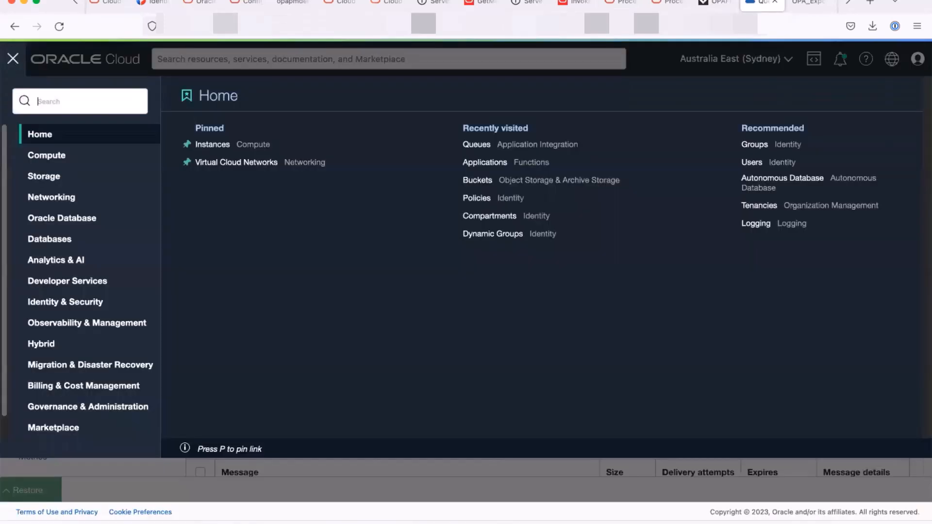
type("func")
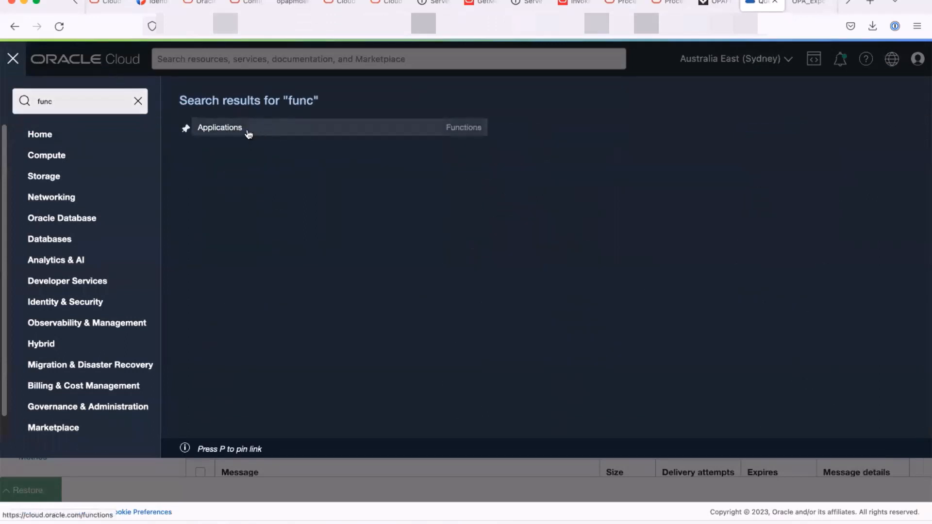
left_click(248, 134)
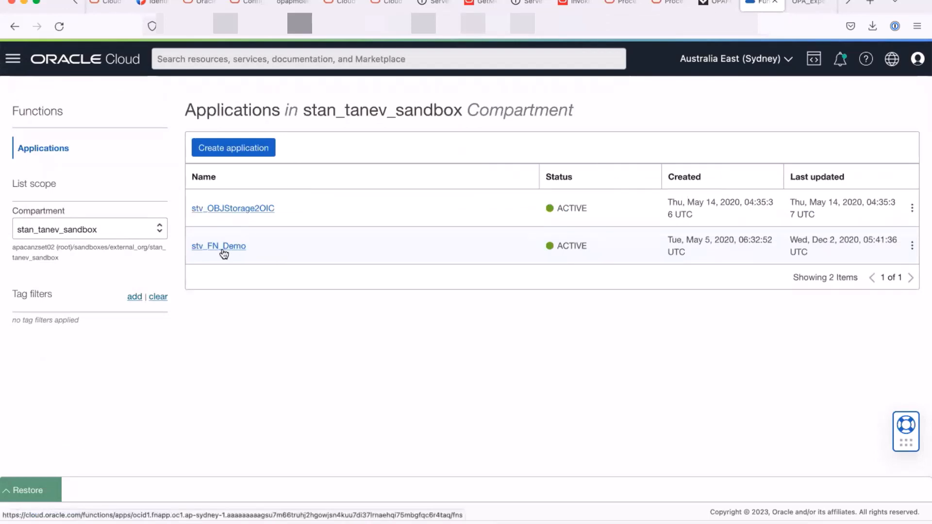
left_click(224, 252)
scroll(282, 290, "down", 1)
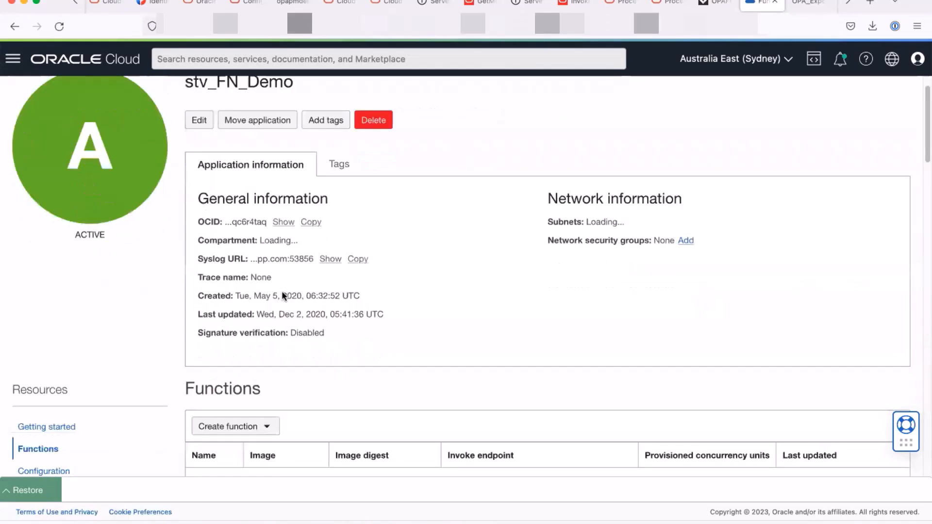
scroll(281, 291, "down", 5)
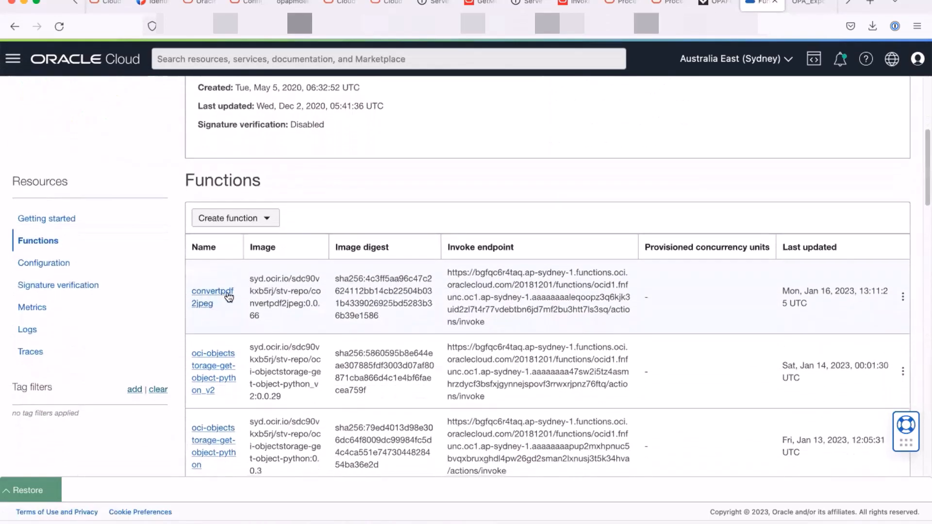
left_click(8, 495)
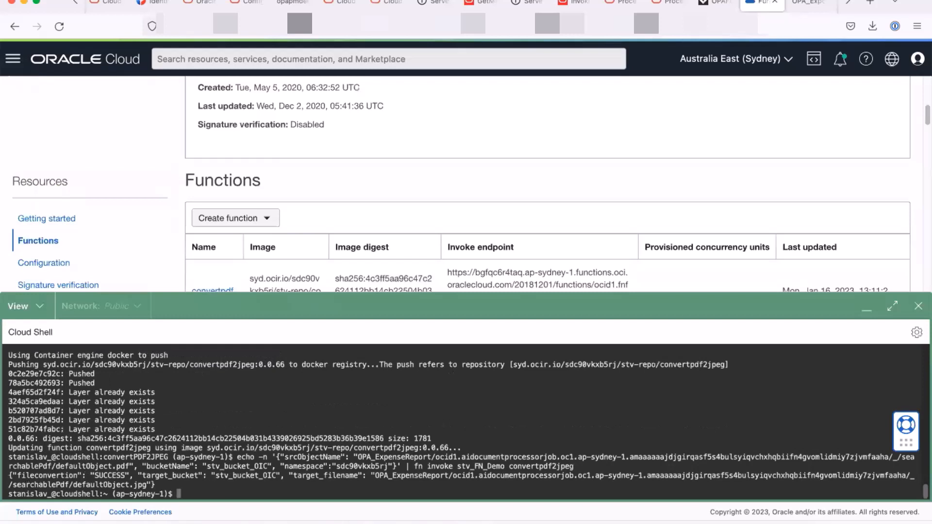
- In Cloud Shell, change into convertPDF2JPEG and open func.py in vi
key("Return")
key("Return")
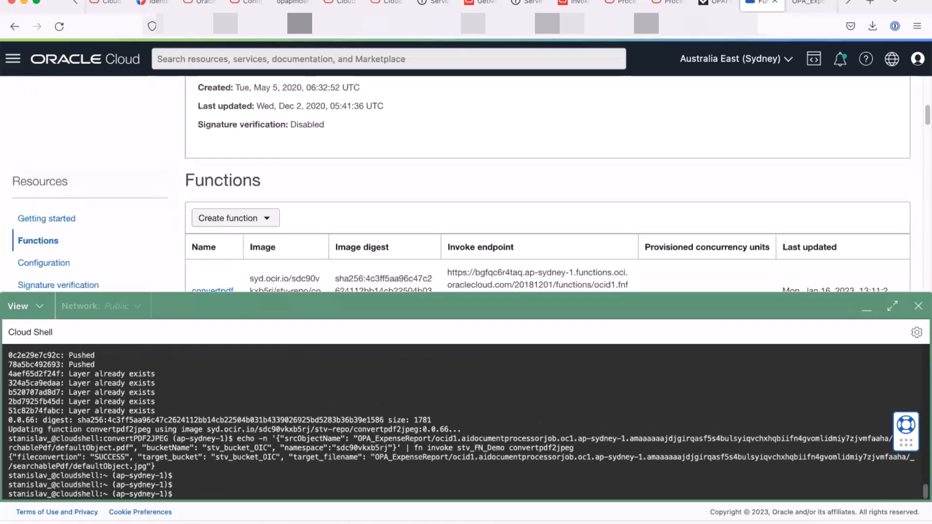
type("cd c")
key("Tab")
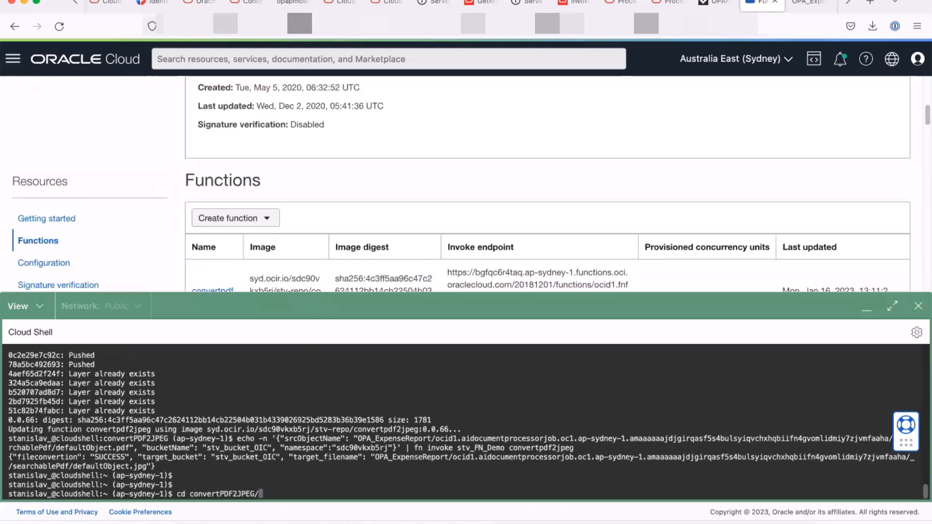
key("Return")
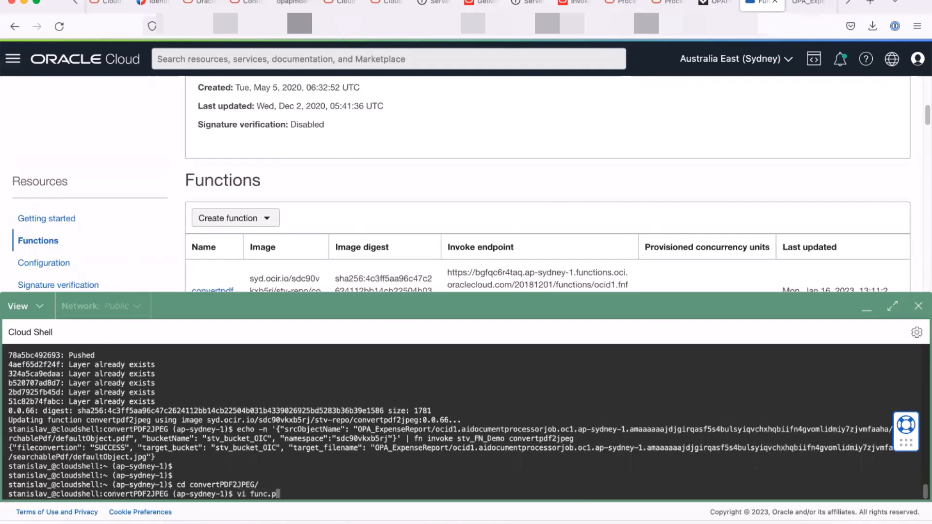
key("Return")
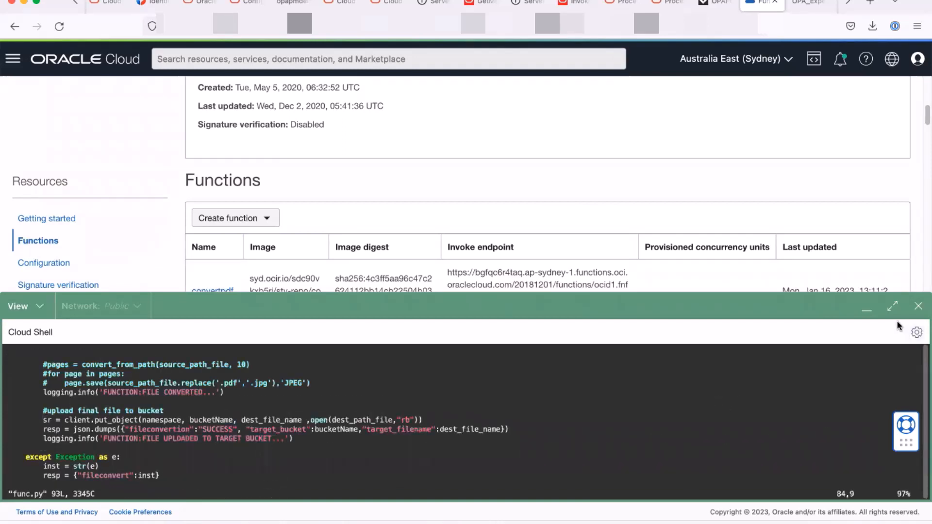
- Read func.py in a maximized Cloud Shell, then minimize it to show the functions list
left_click(892, 306)
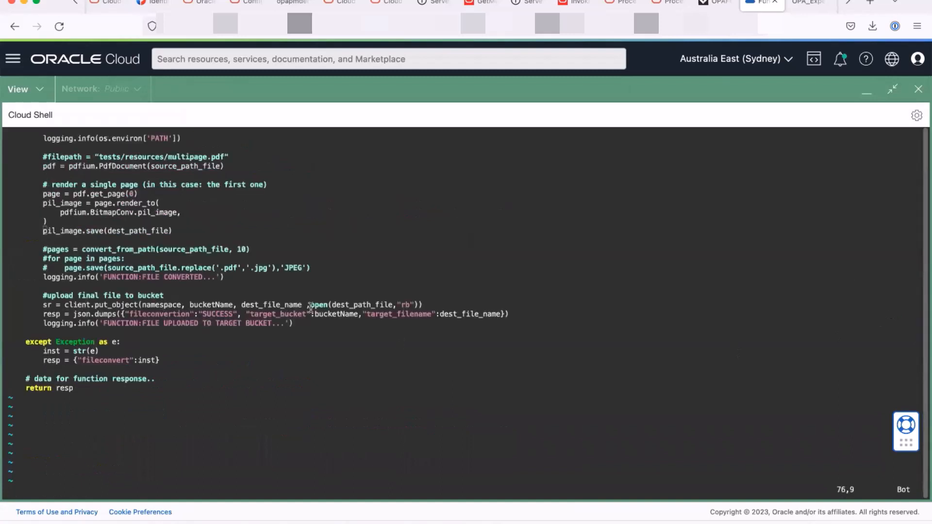
scroll(245, 305, "up", 6)
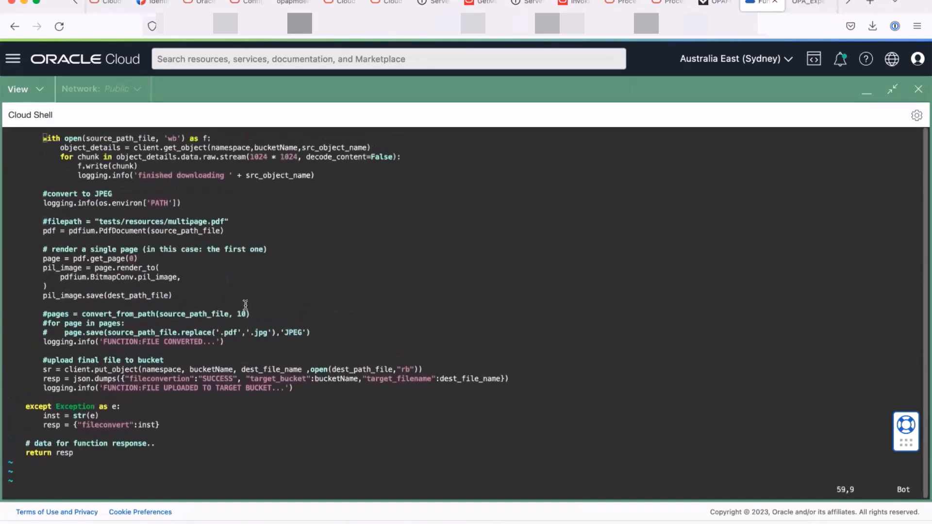
scroll(245, 304, "up", 6)
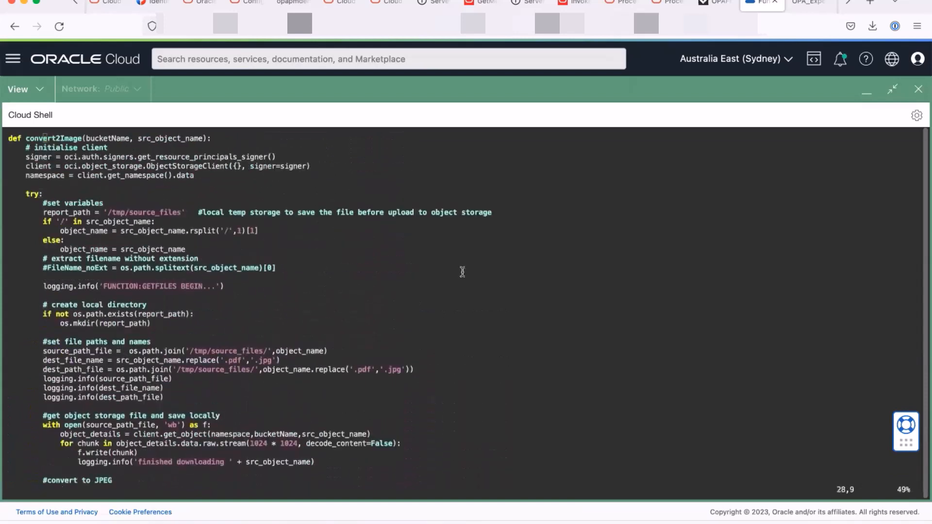
left_click(866, 92)
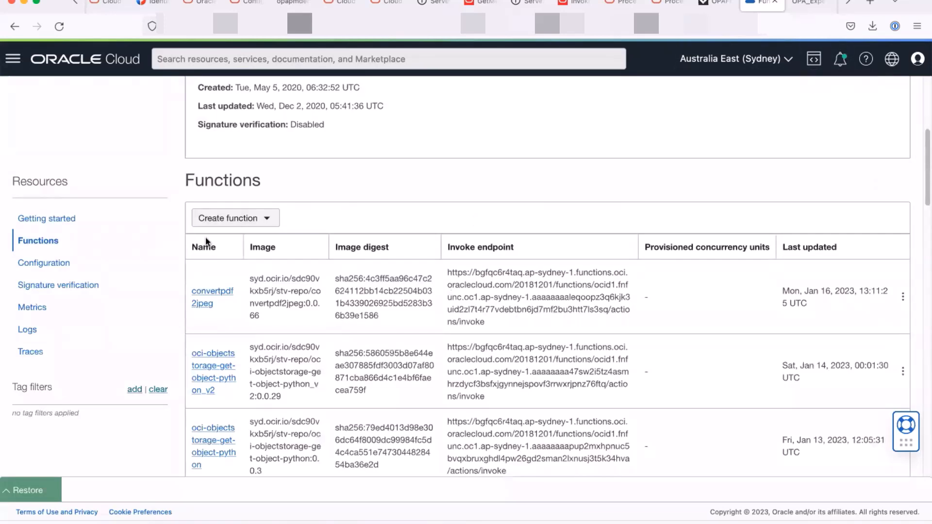
- Review the Create PAR activity's OCIObjectStorage object resource with operation createPAR
left_click(624, 5)
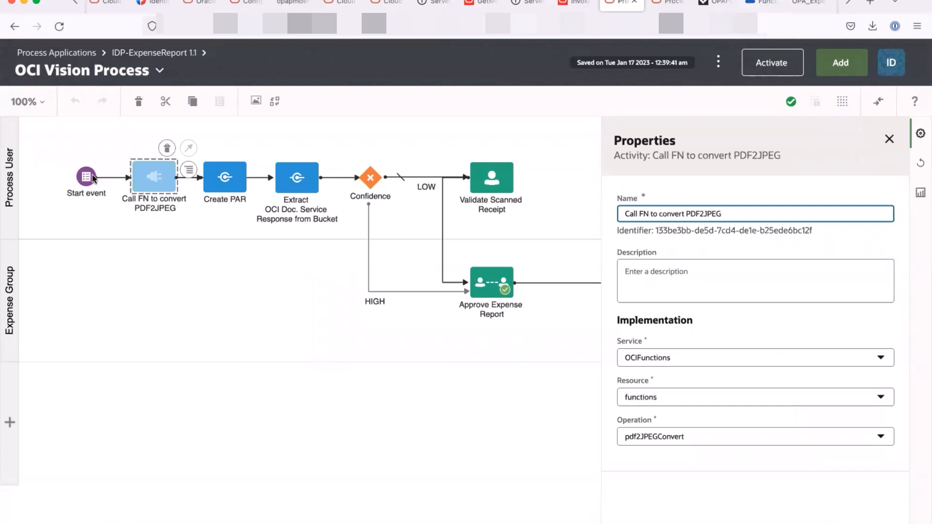
left_click(889, 140)
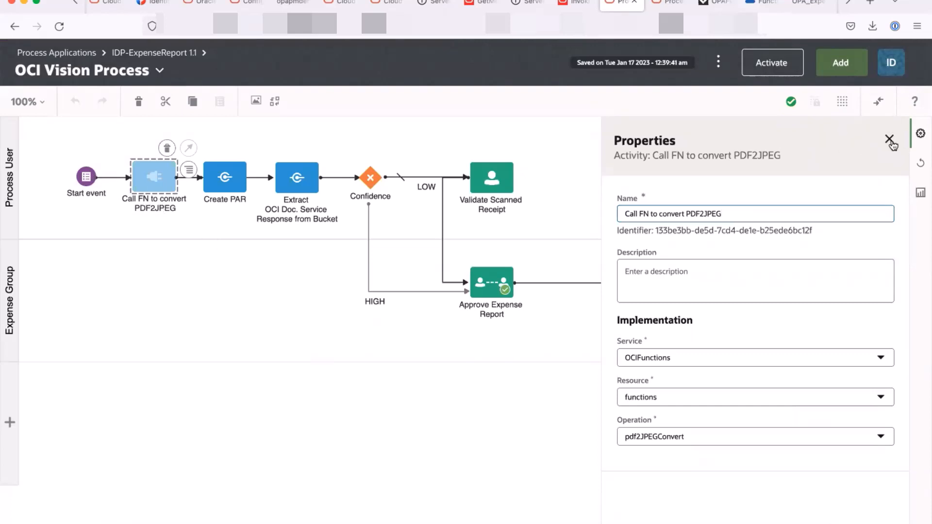
left_click(222, 180)
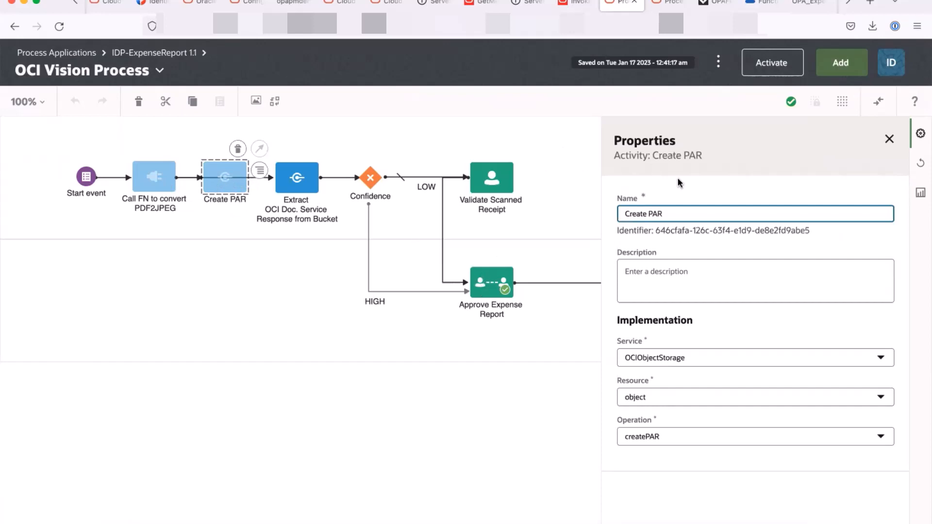
left_click(889, 139)
left_click(299, 184)
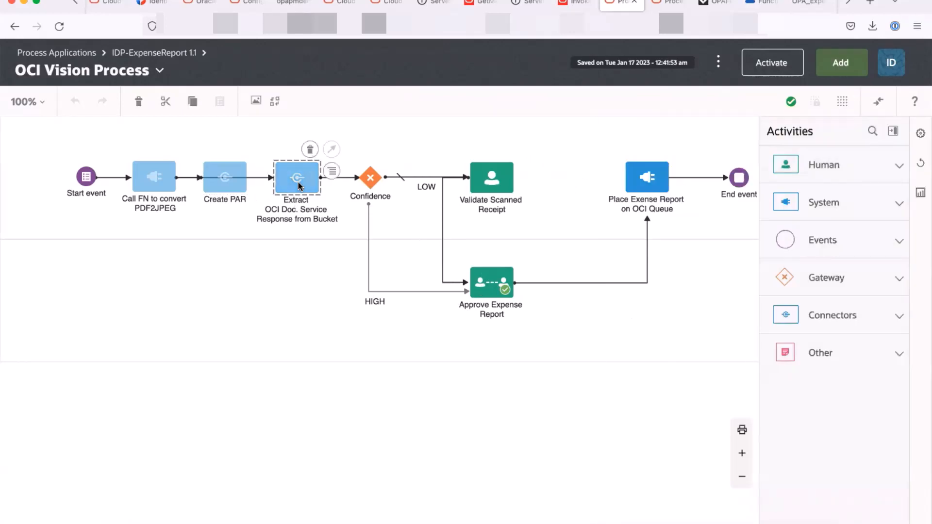
left_click(330, 174)
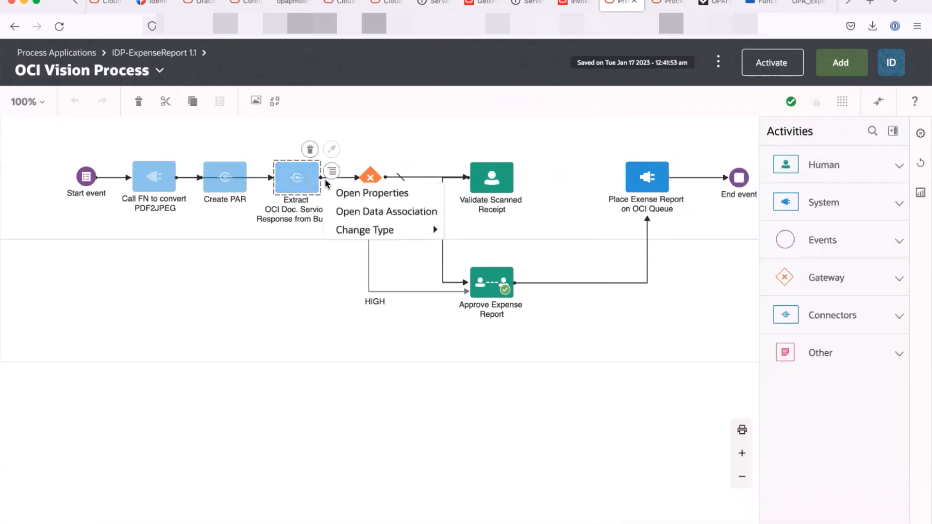
- Open the Extract activity's input data association: function OCID, bucketName 'stv_bucket_OIC', objectName expression
left_click(365, 193)
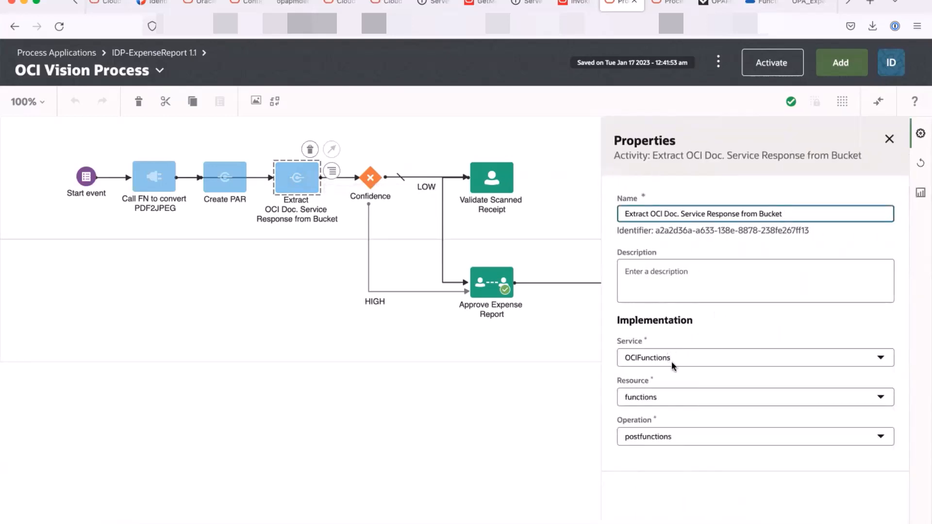
left_click(761, 4)
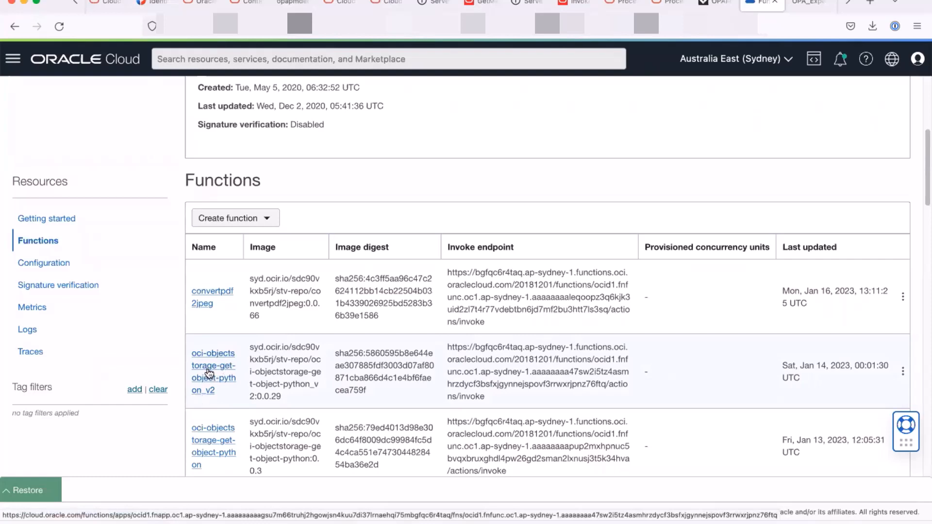
left_click(716, 2)
left_click(621, 2)
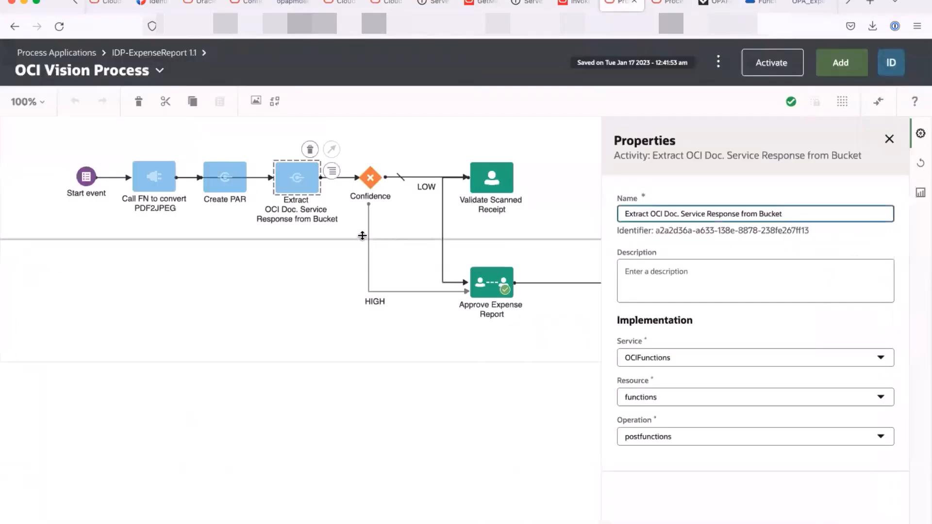
left_click(332, 171)
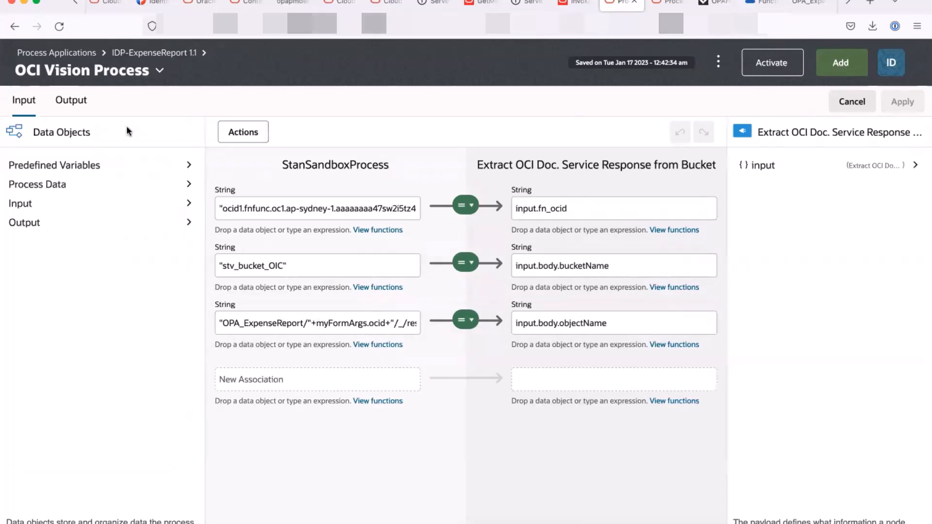
- Inspect the Extract activity's output mapping down to body > TransactionLines, then close without saving changes
left_click(83, 103)
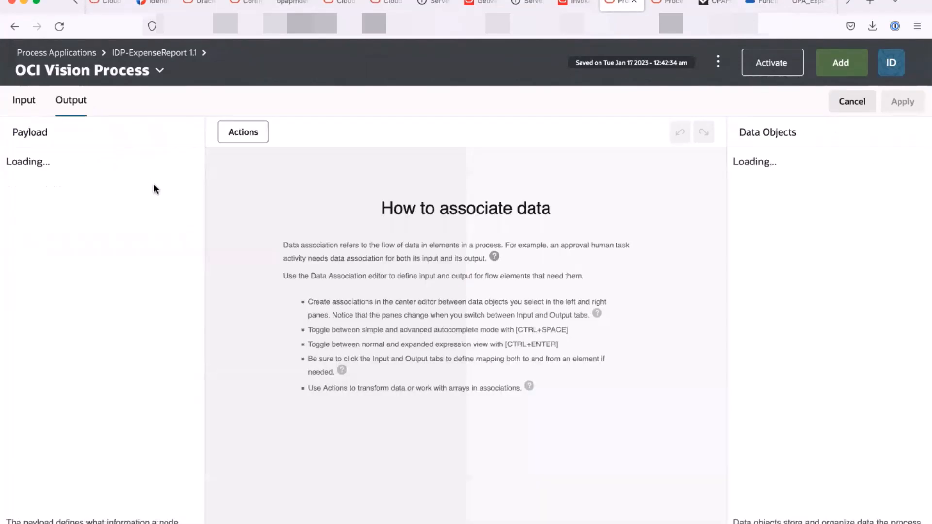
left_click(188, 165)
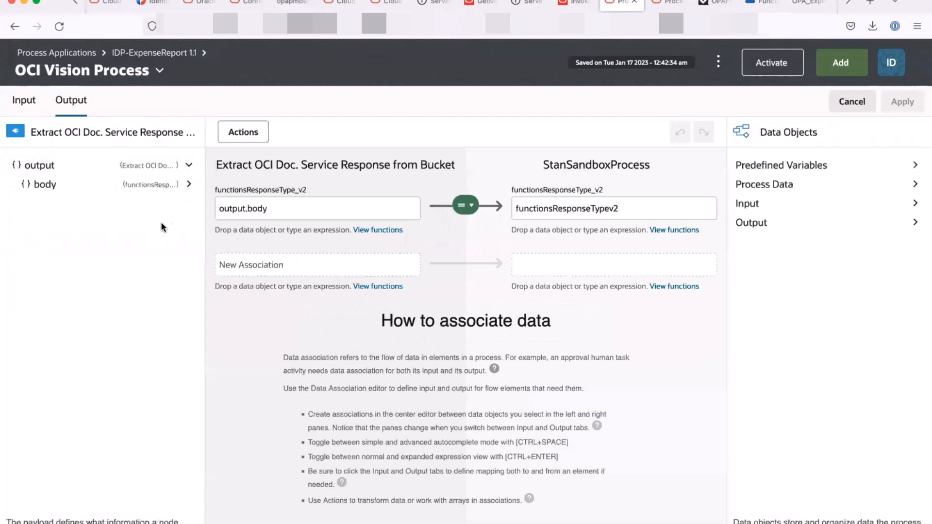
left_click(189, 184)
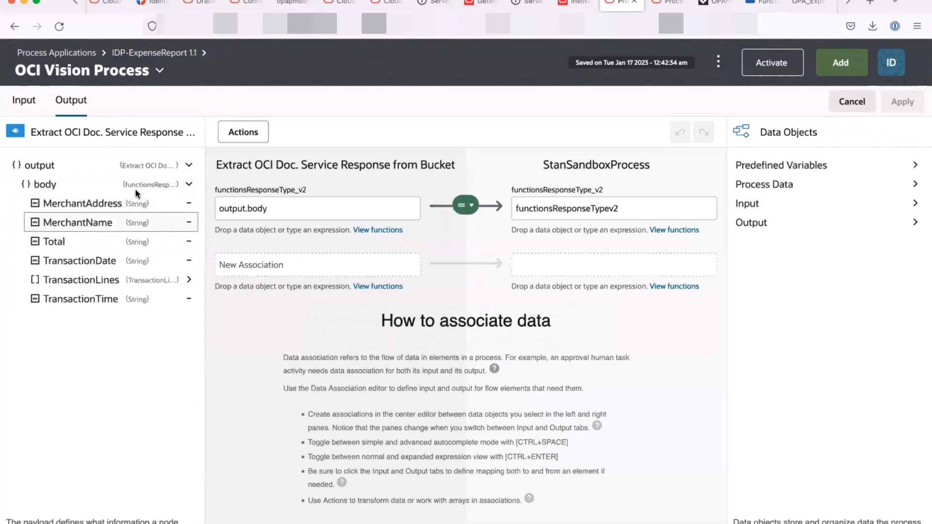
left_click(191, 283)
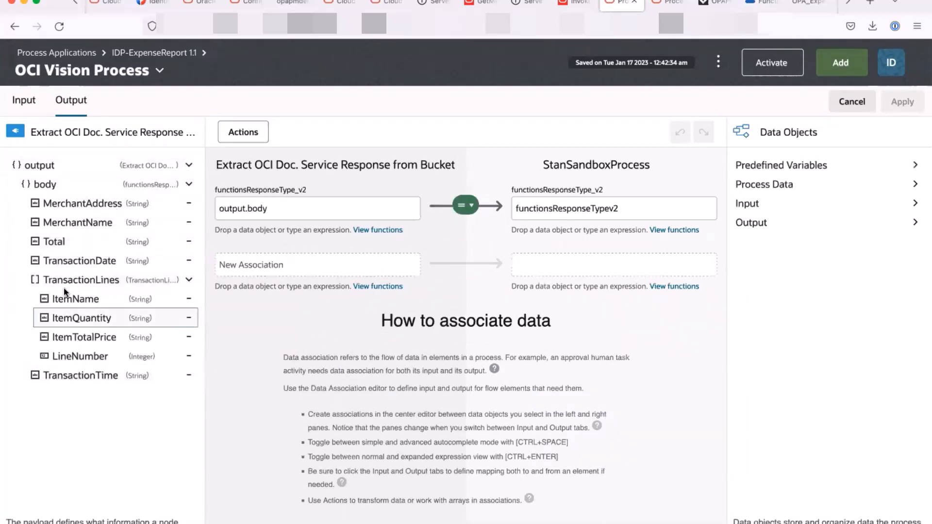
left_click(860, 107)
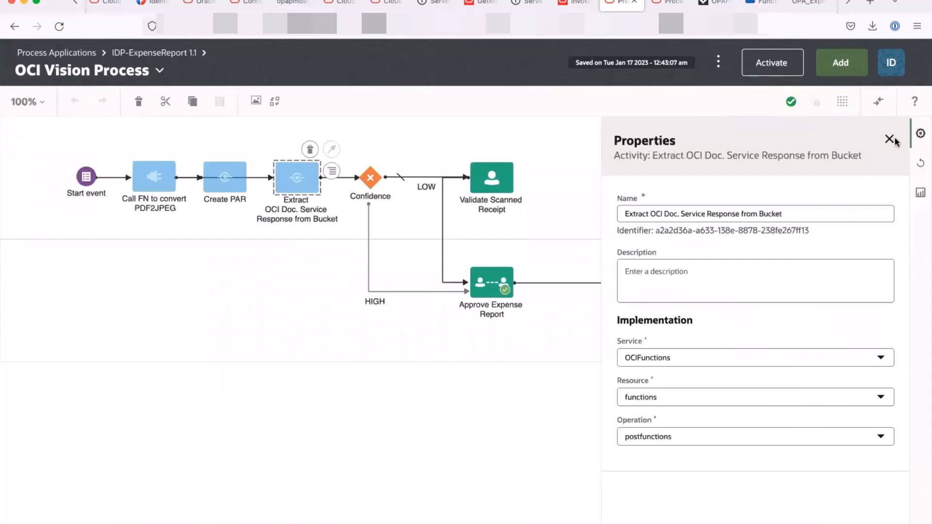
left_click(889, 138)
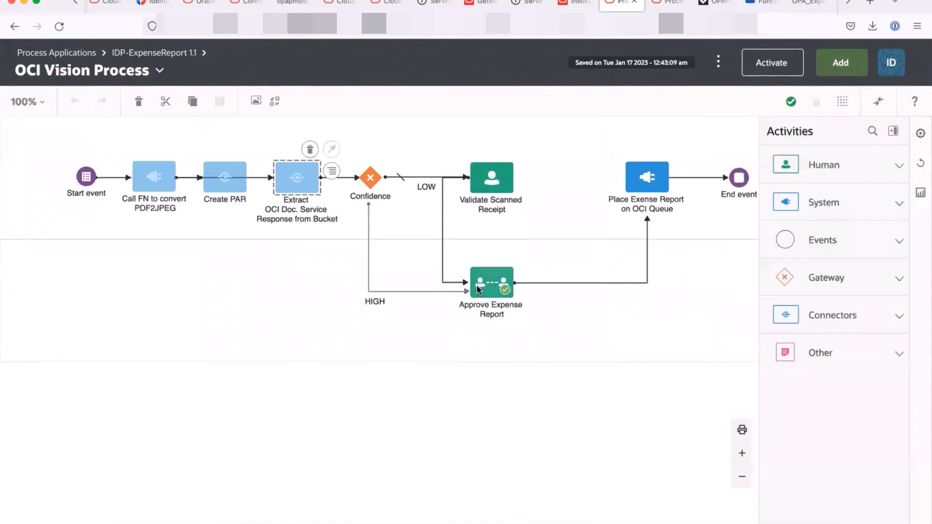
left_click(508, 289)
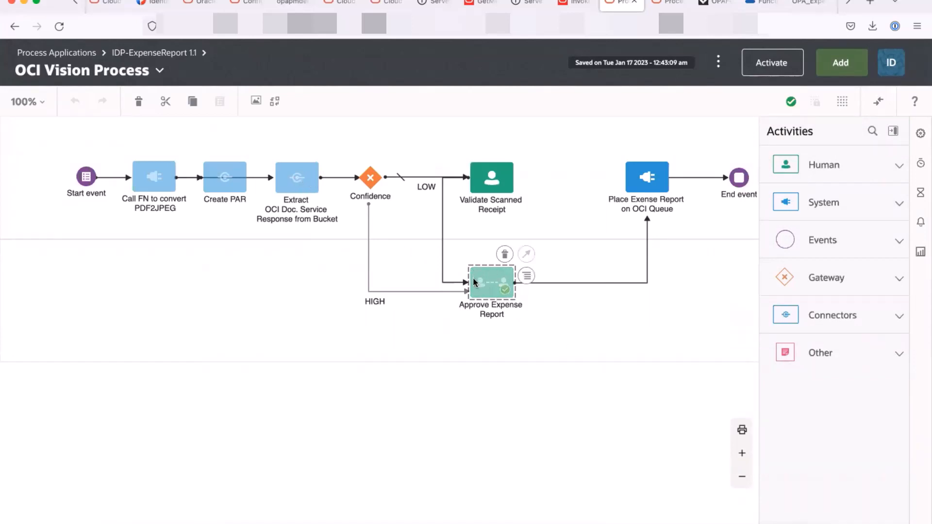
left_click(591, 321)
left_click(647, 182)
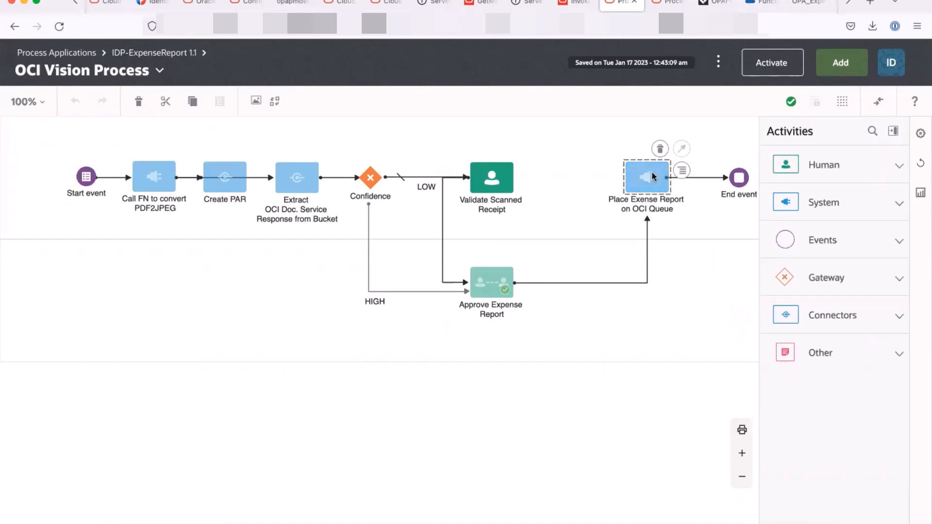
double_click(642, 176)
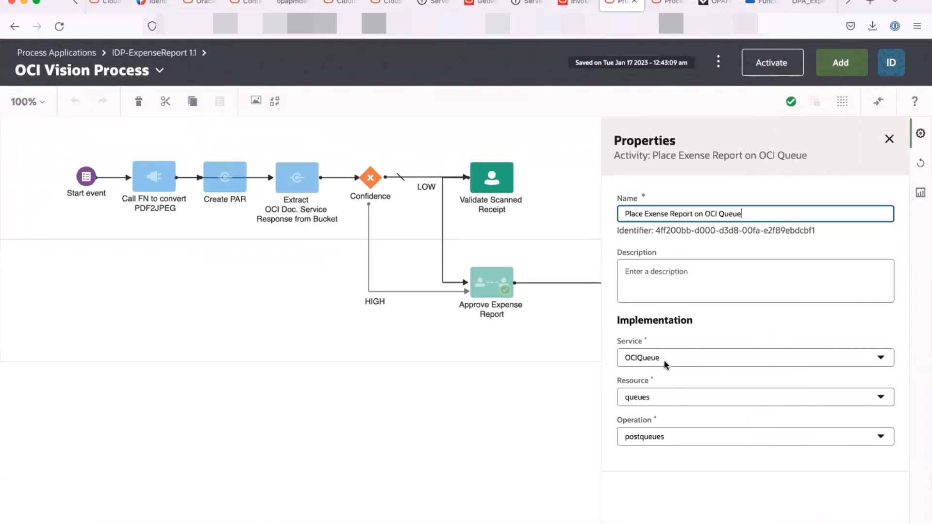
left_click(889, 139)
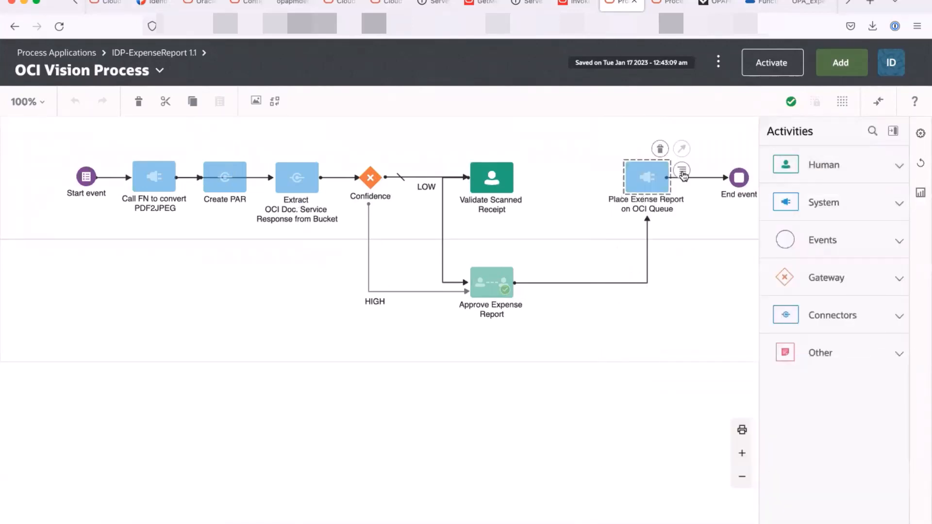
left_click(682, 175)
left_click(704, 217)
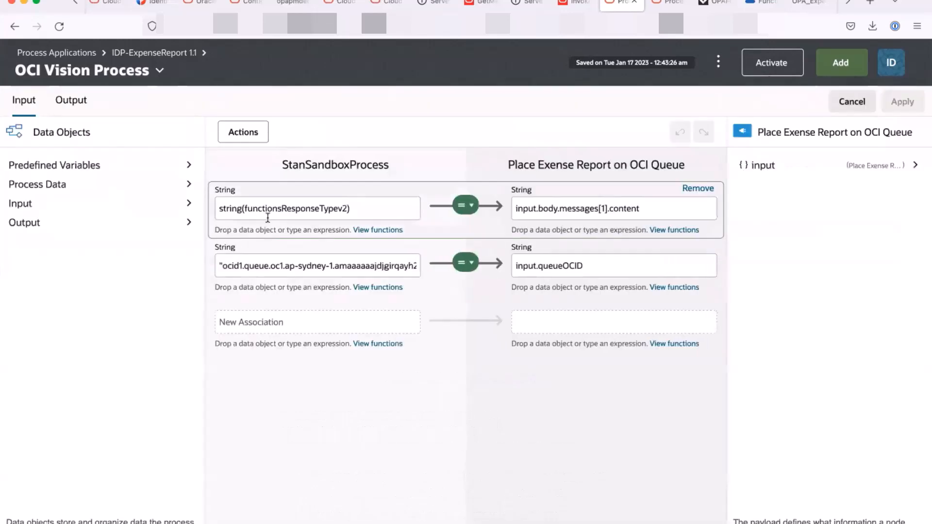
left_click(268, 217)
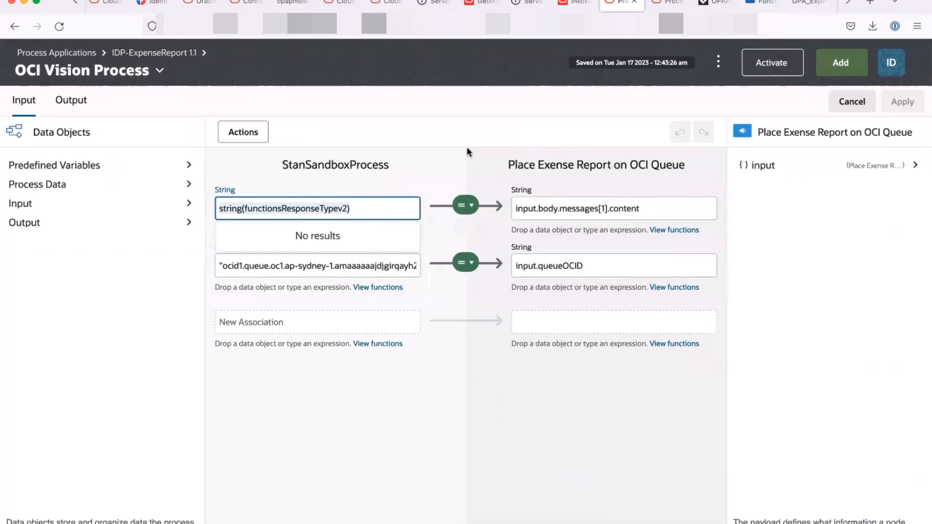
left_click(565, 396)
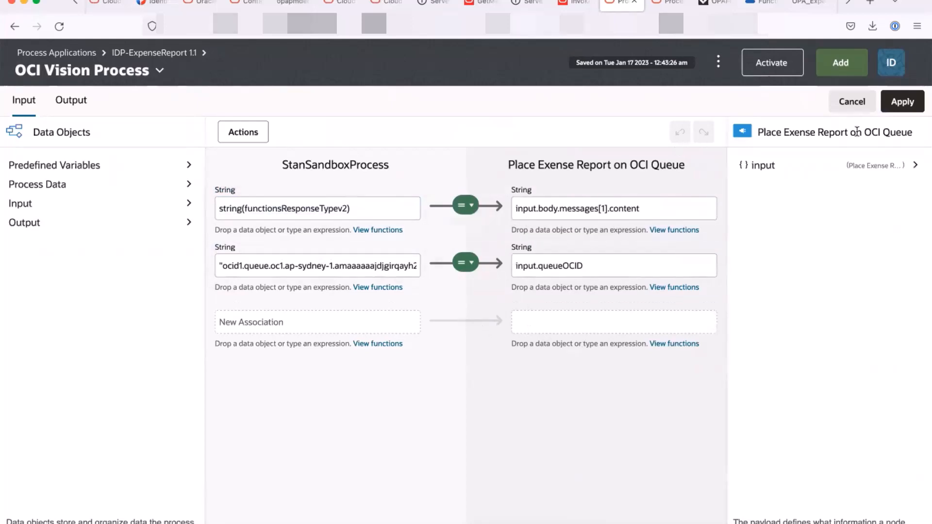
left_click(852, 101)
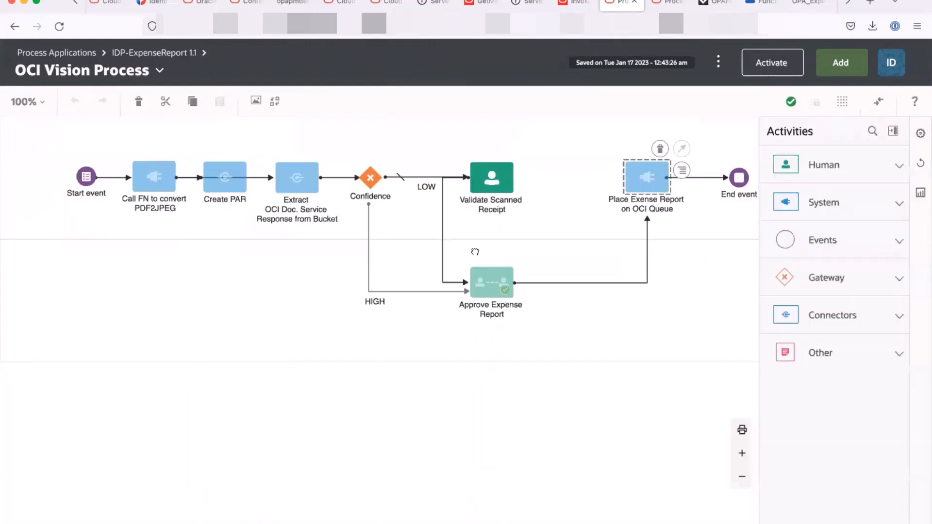
- In the Oracle Cloud Console, open the stv_oci-queue details via the Queues service
left_click(759, 3)
left_click(12, 61)
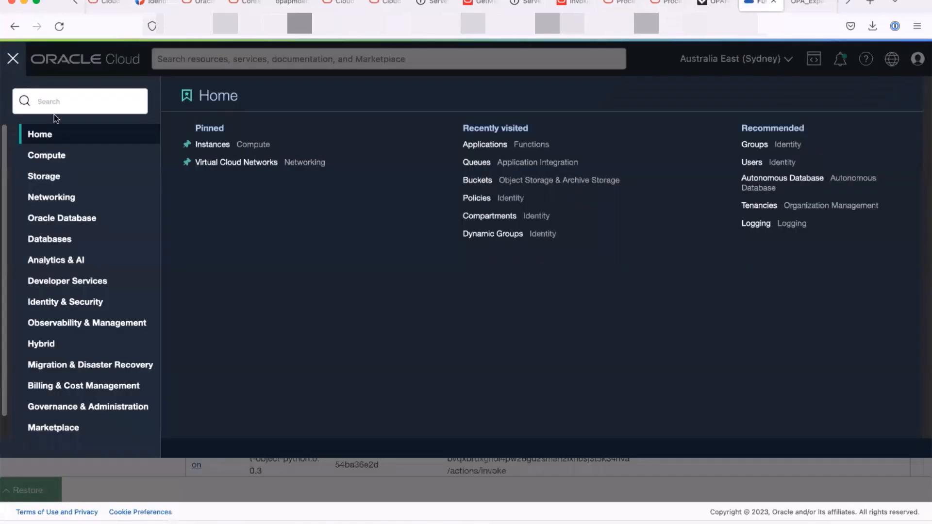
type("queu")
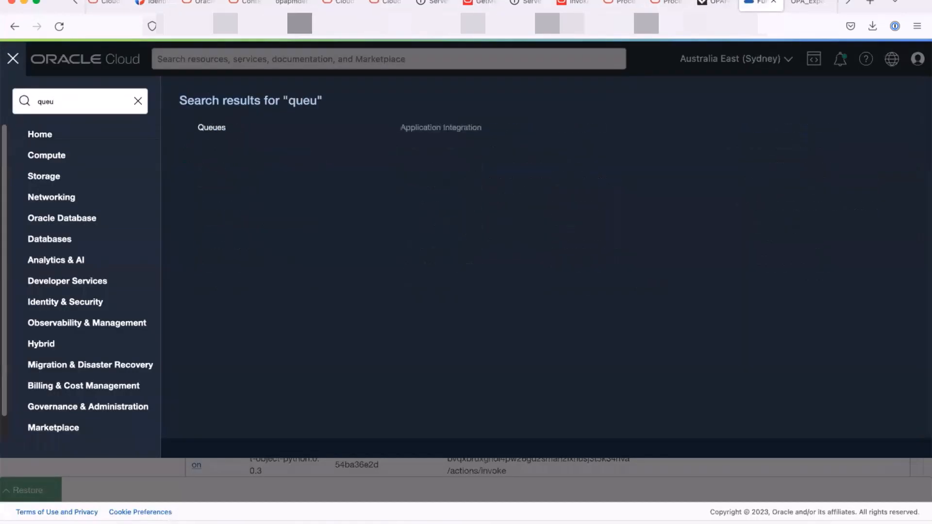
left_click(285, 134)
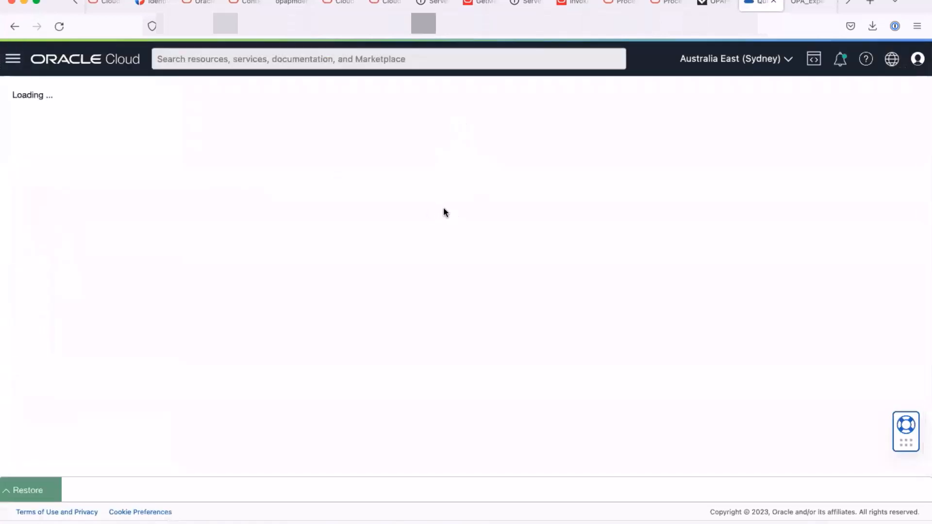
left_click(37, 173)
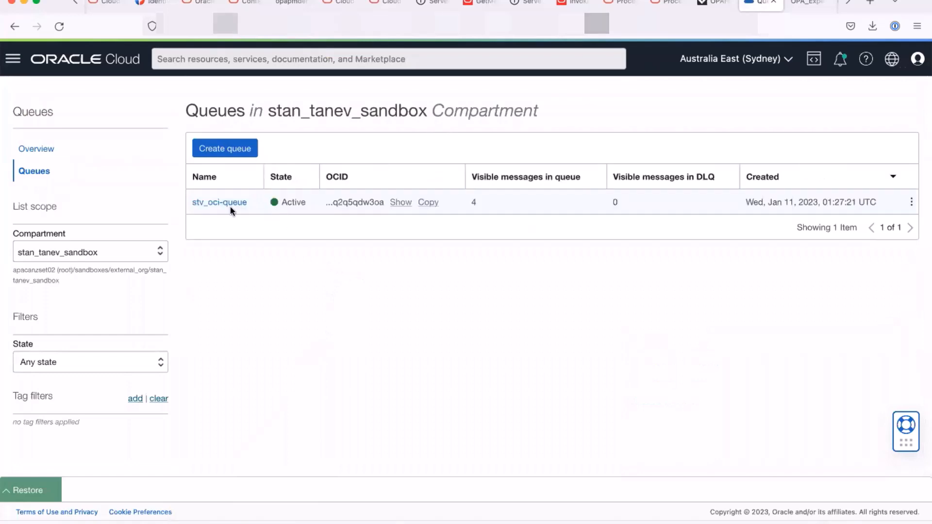
left_click(226, 203)
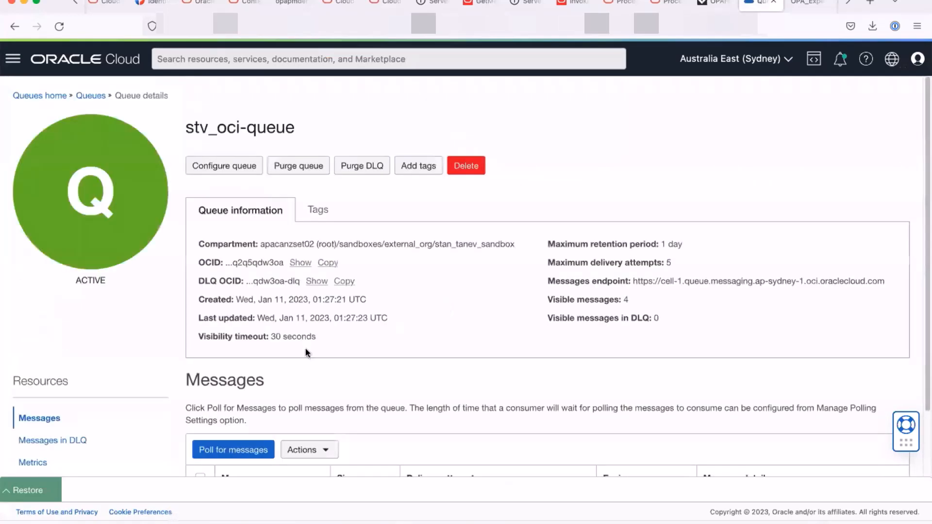
- Poll stv_oci-queue for messages and view the first expense report JSON before returning to the editor
scroll(306, 352, "down", 2)
left_click(234, 372)
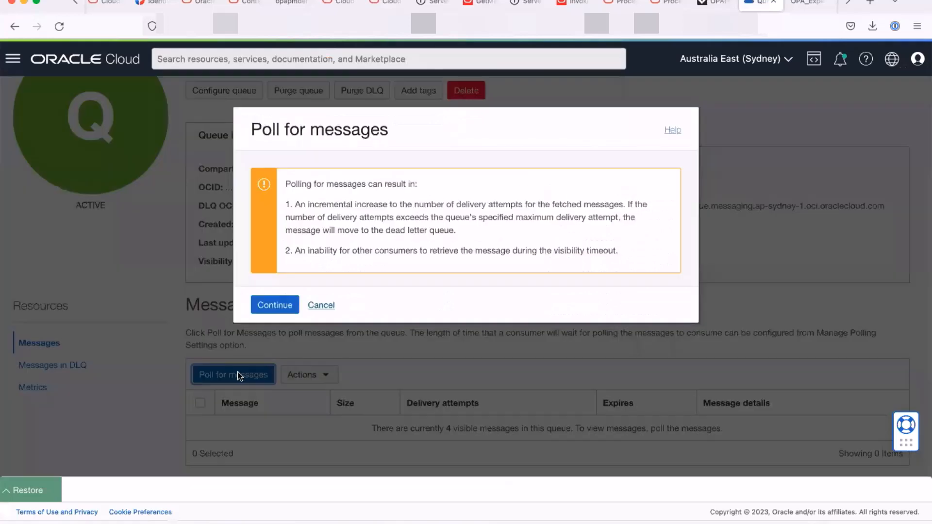
left_click(272, 305)
left_click_drag(222, 428, 592, 450)
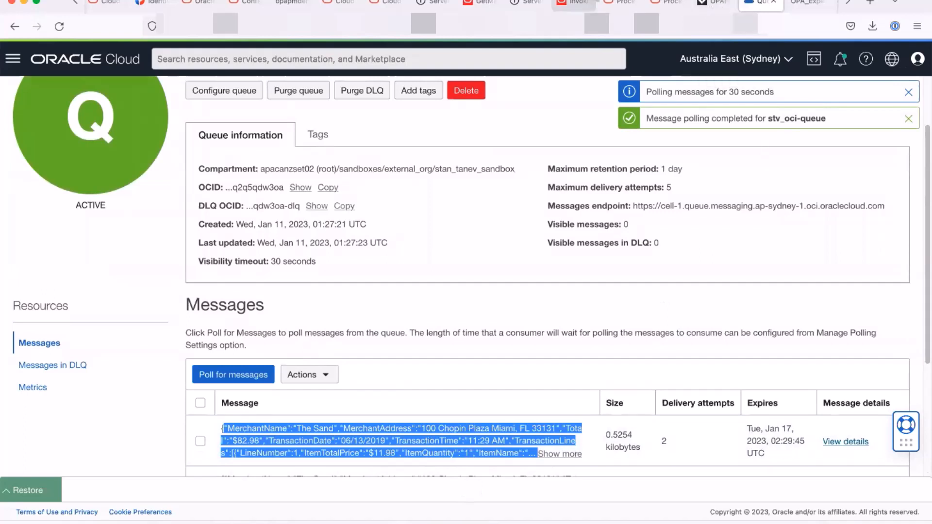
left_click(617, 3)
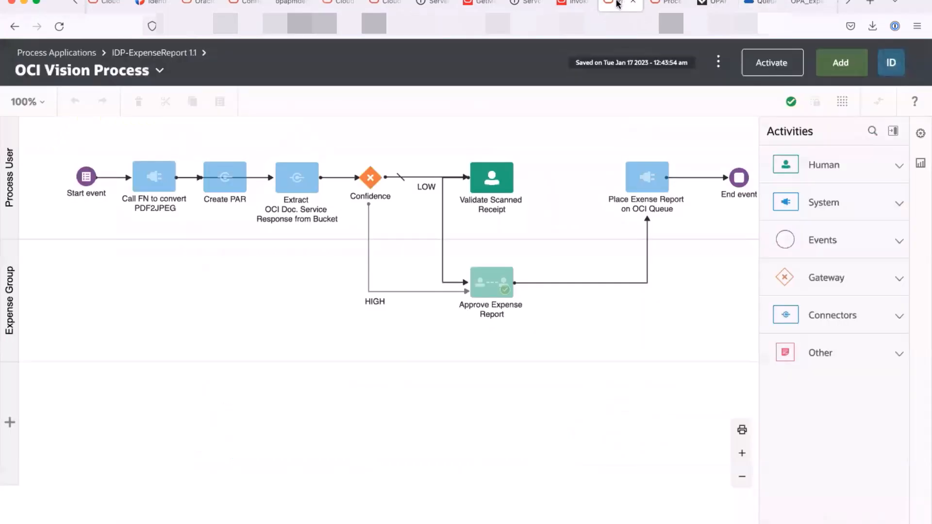
- Check the OCIDocumentUnderstanding connector's security settings, processorJobs resource and aiservice endpoint host
left_click(157, 72)
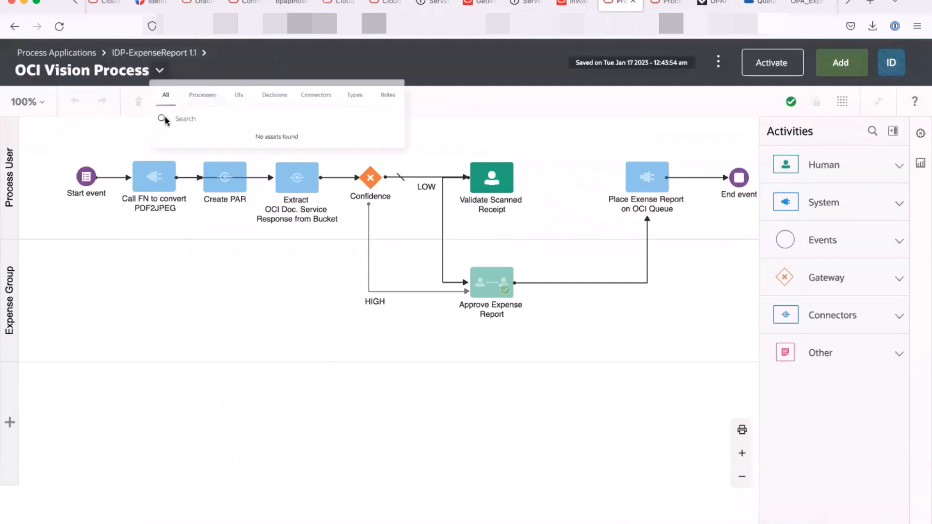
left_click(390, 103)
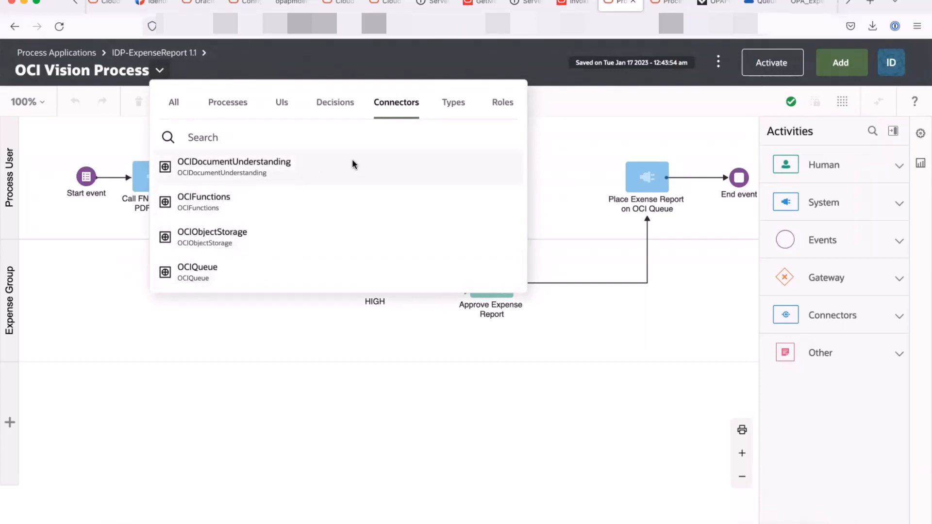
left_click(334, 172)
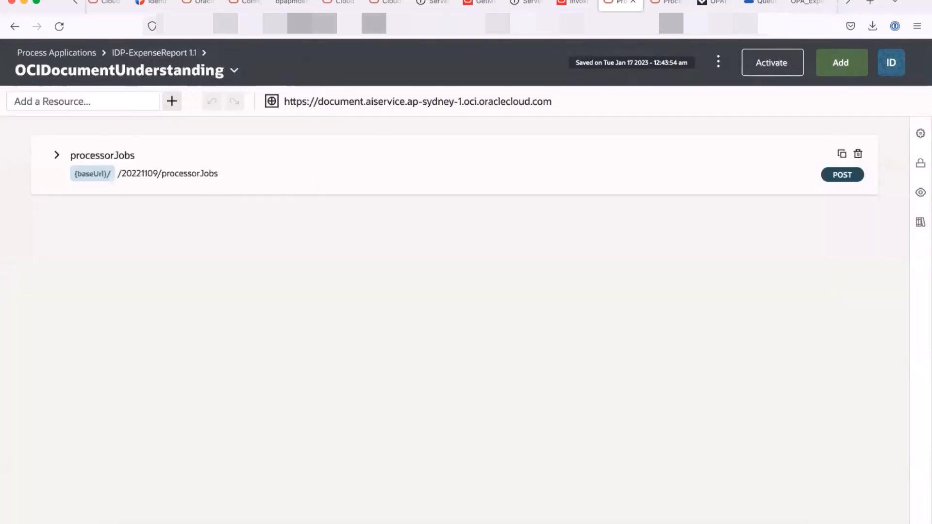
left_click(919, 163)
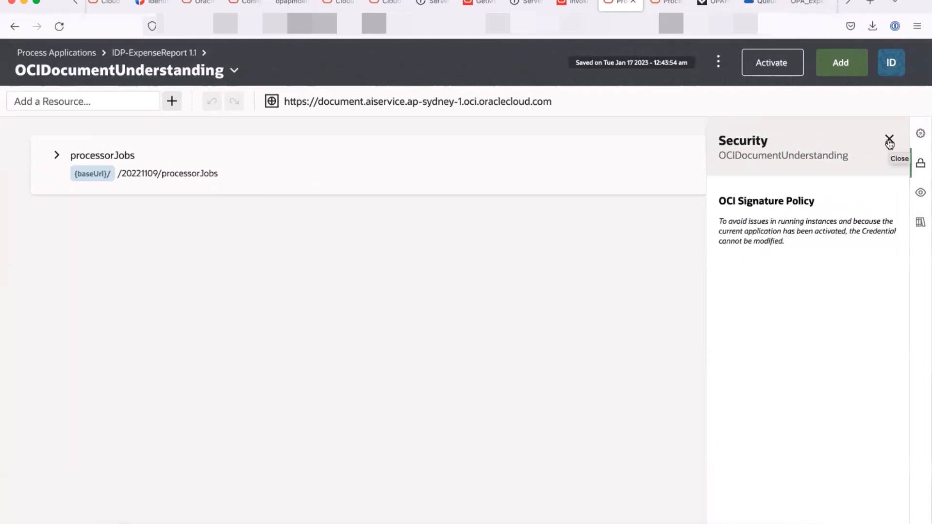
left_click_drag(733, 200, 806, 202)
left_click(889, 139)
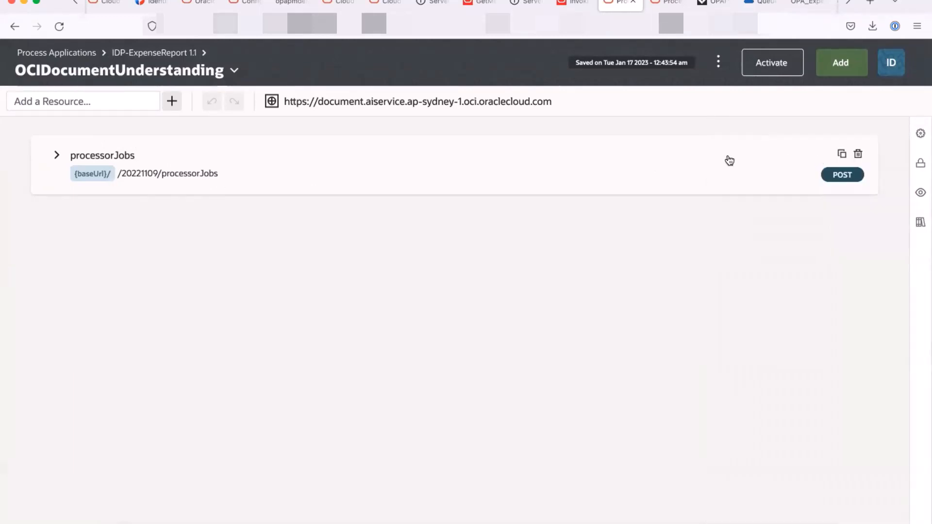
left_click(56, 156)
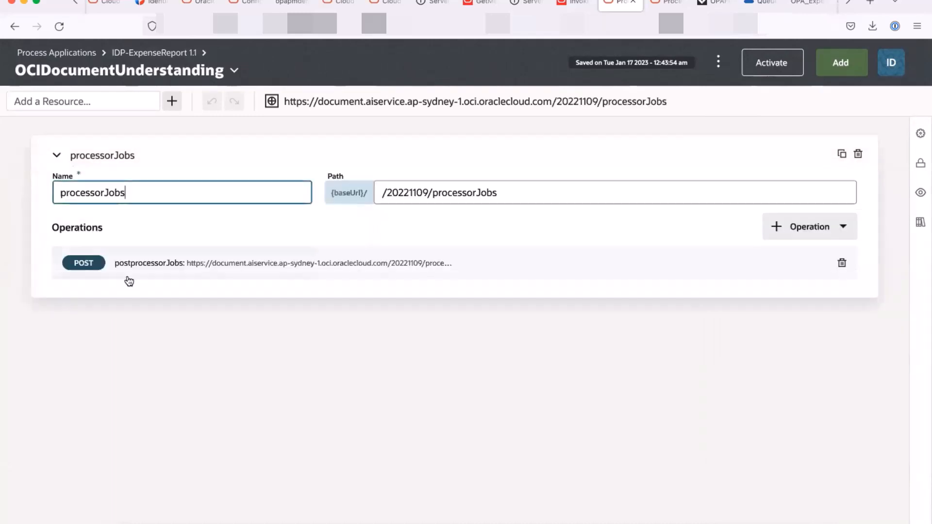
left_click_drag(339, 102, 415, 103)
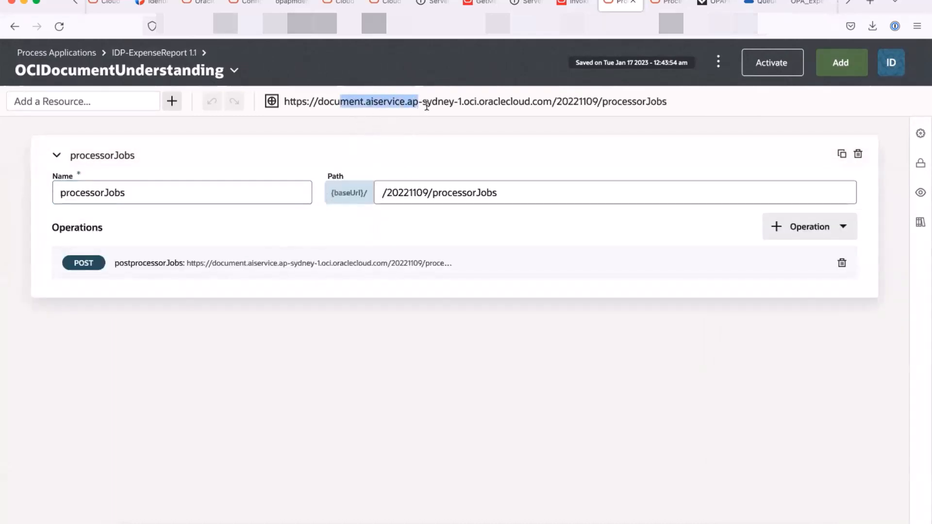
- Compare the base URLs of the OCIFunctions and OCIObjectStorage connectors, then open OCIQueue
left_click(232, 77)
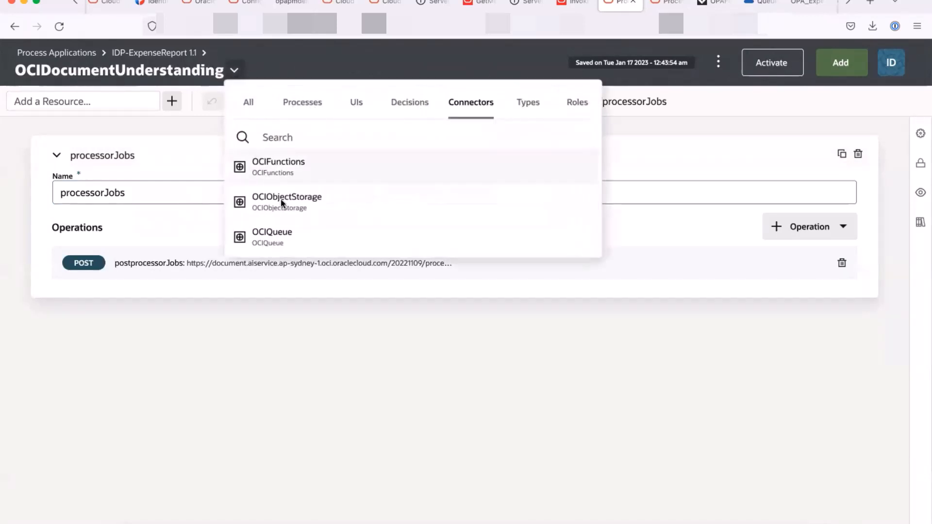
left_click(300, 166)
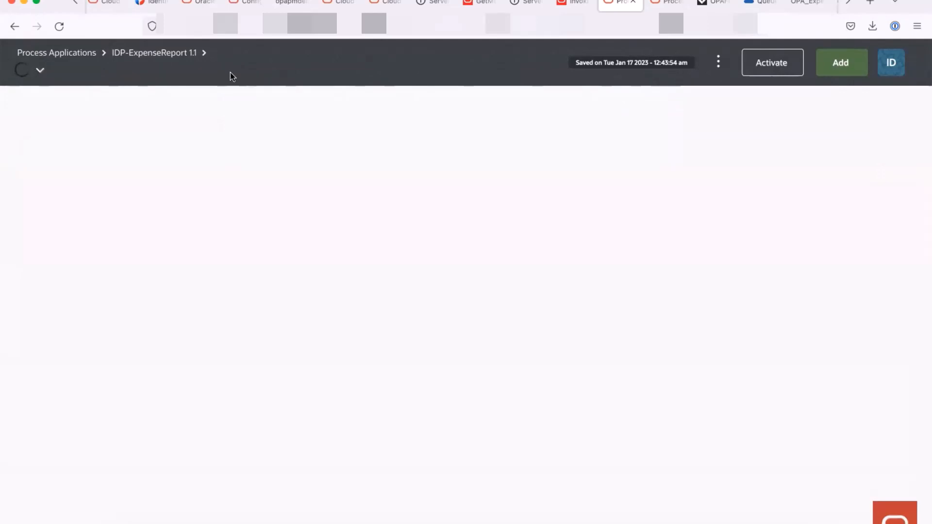
left_click_drag(324, 101, 484, 101)
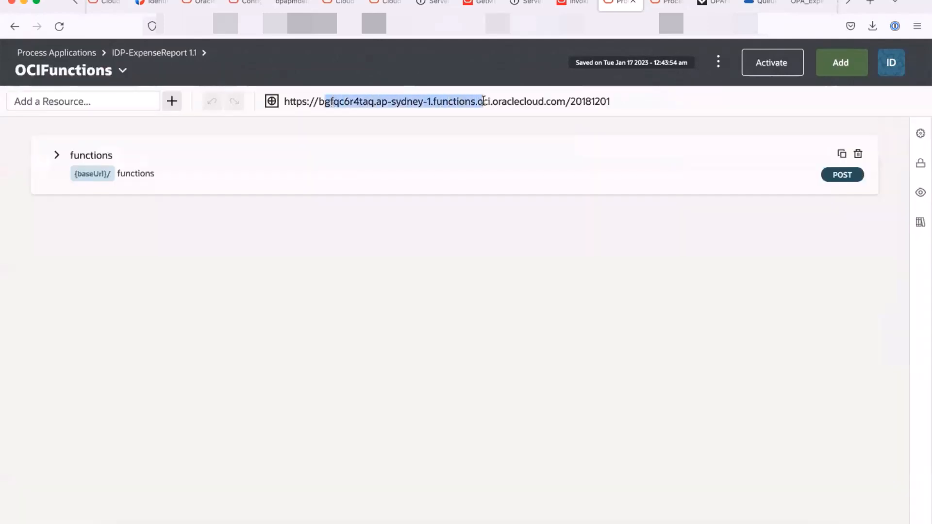
left_click(123, 71)
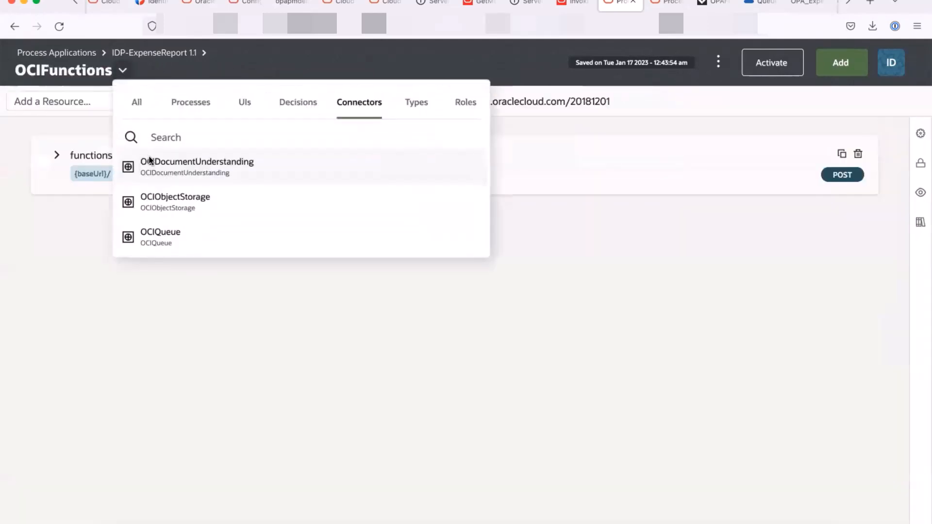
left_click(190, 203)
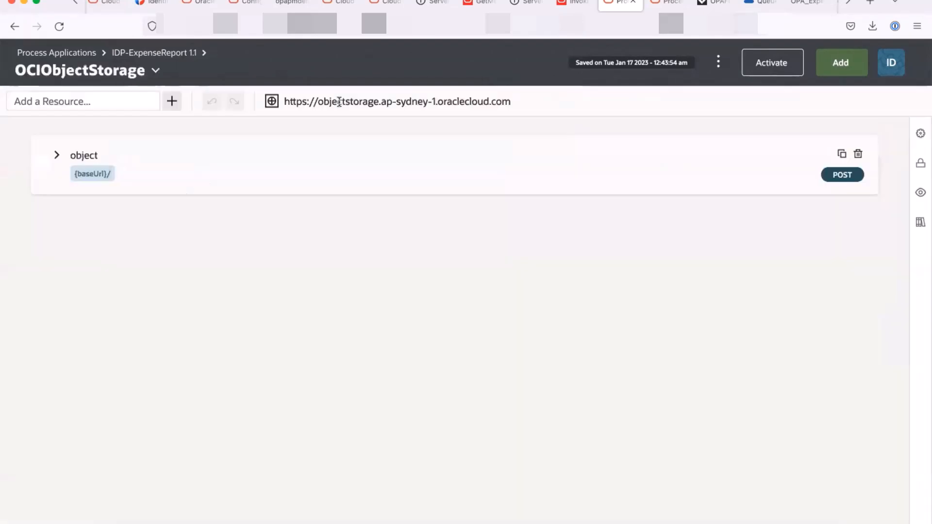
left_click_drag(329, 104, 444, 101)
left_click(156, 71)
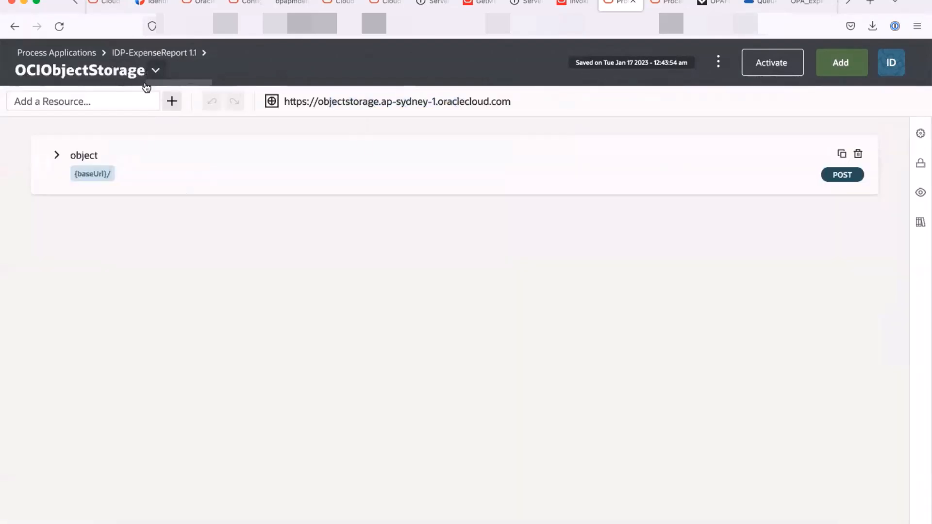
left_click(203, 235)
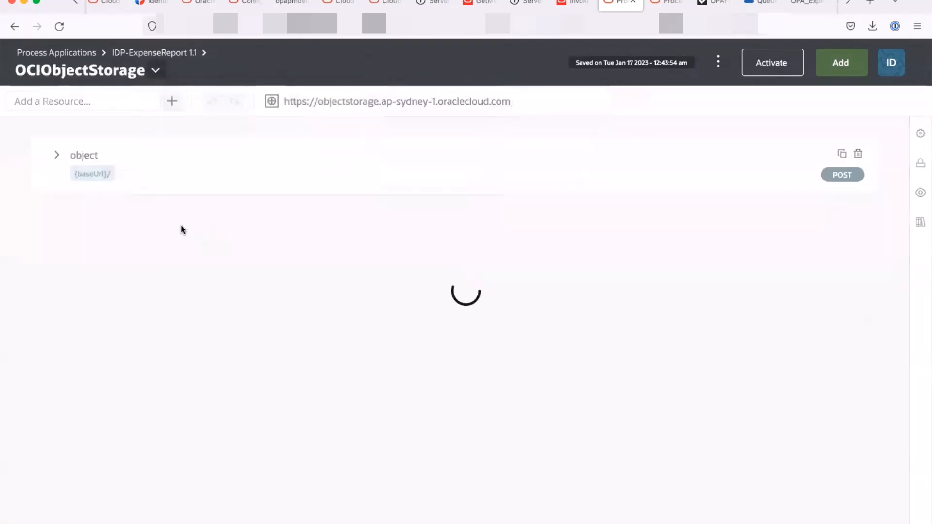